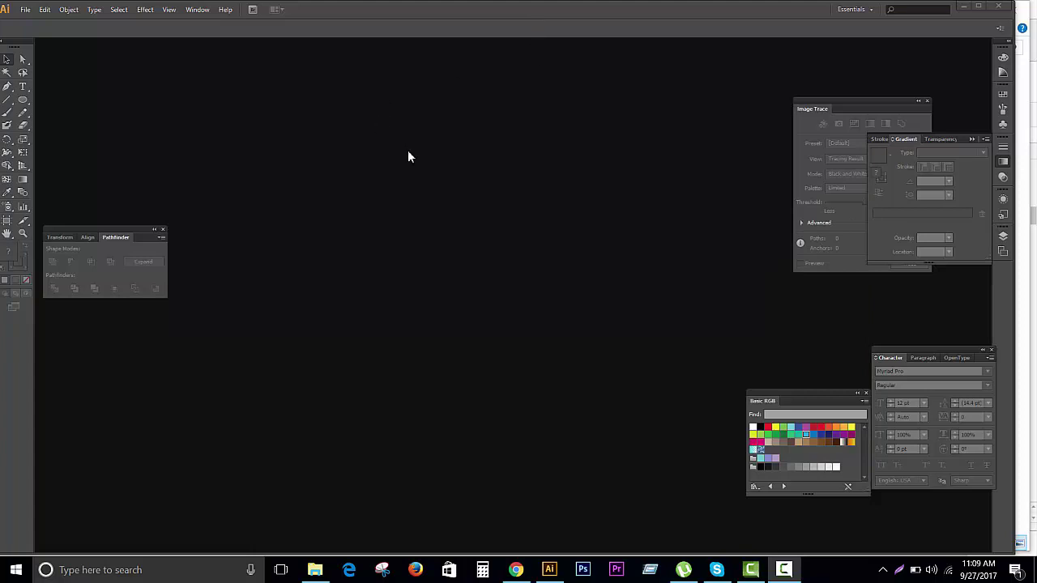
Maximize Illustrator and create a 2000 × 1600 pt CMYK document with High (300 ppi) raster effects.
double_click(719, 8)
key(ctrl+n)
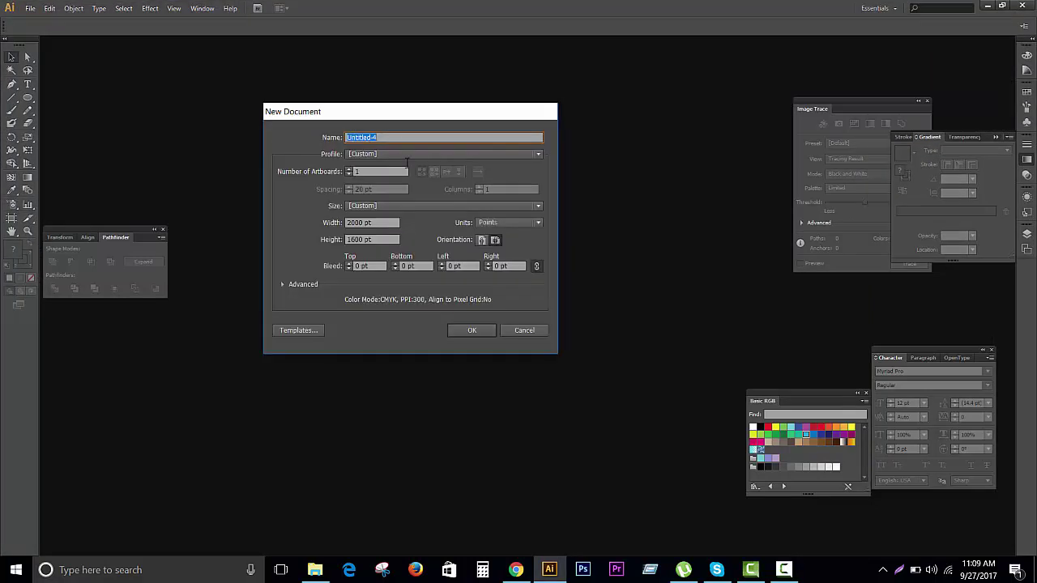
drag(403, 116, 450, 63)
click(330, 232)
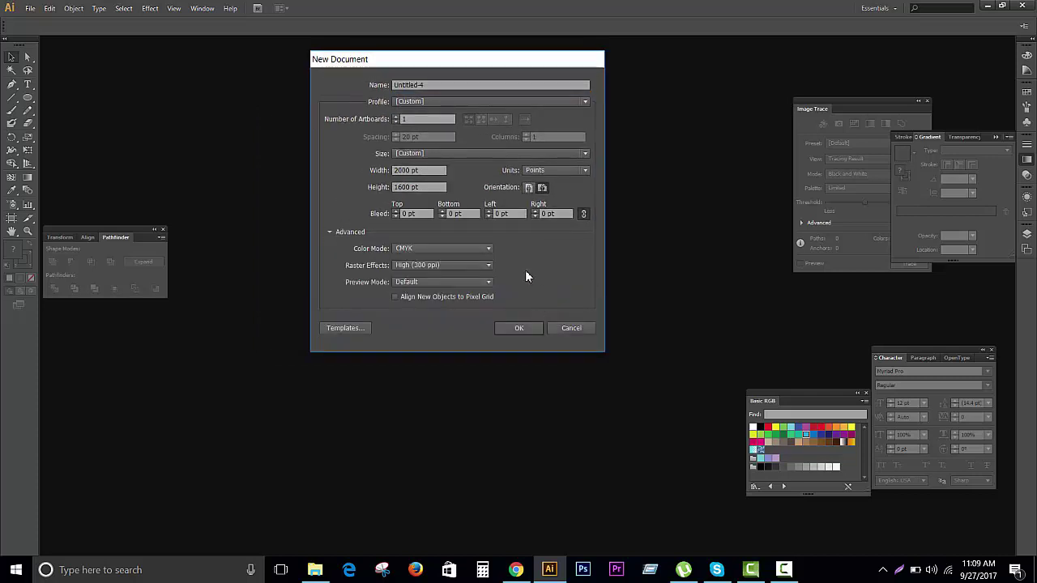
click(441, 251)
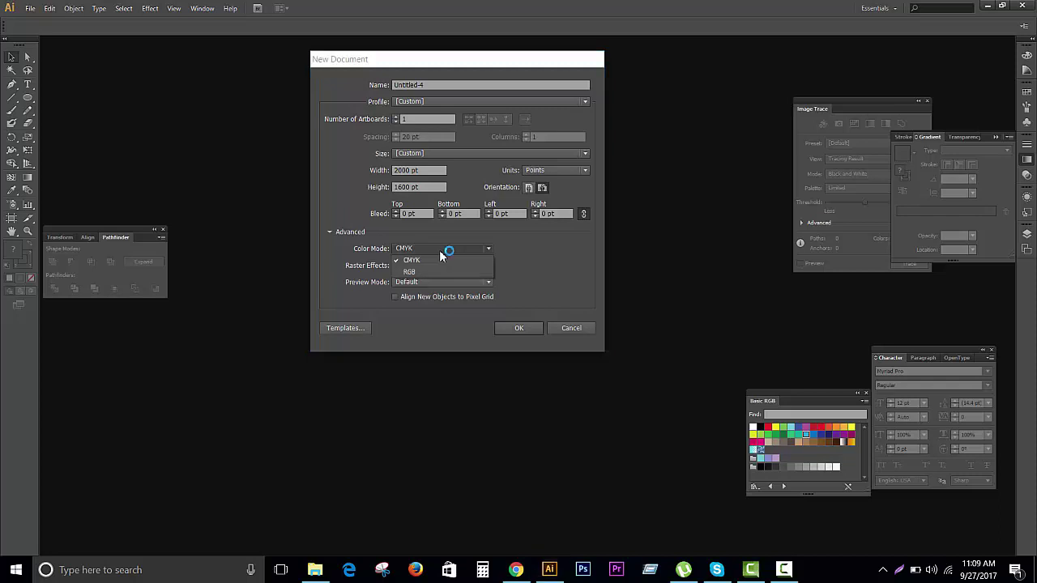
click(412, 259)
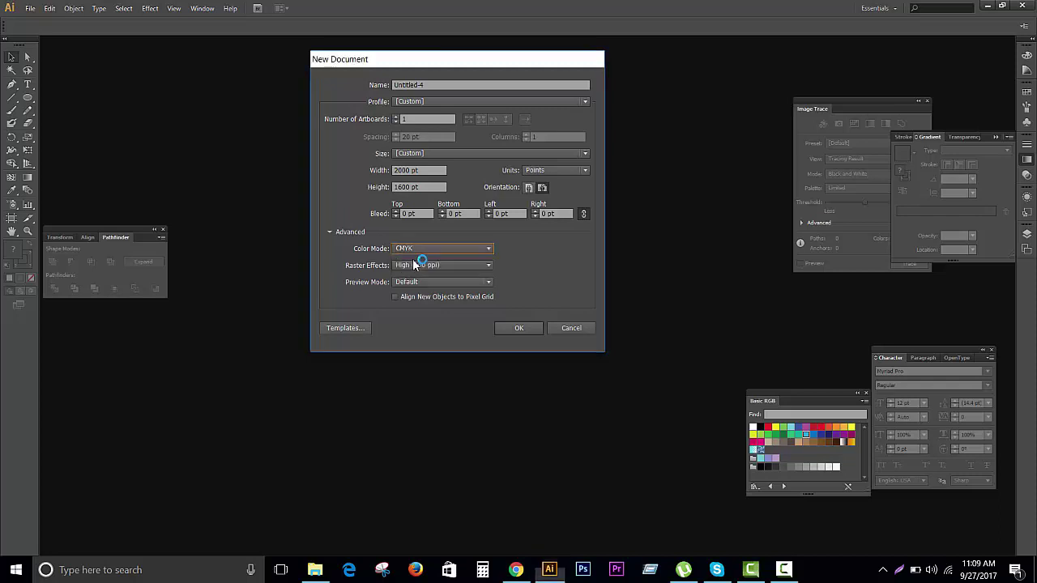
click(417, 264)
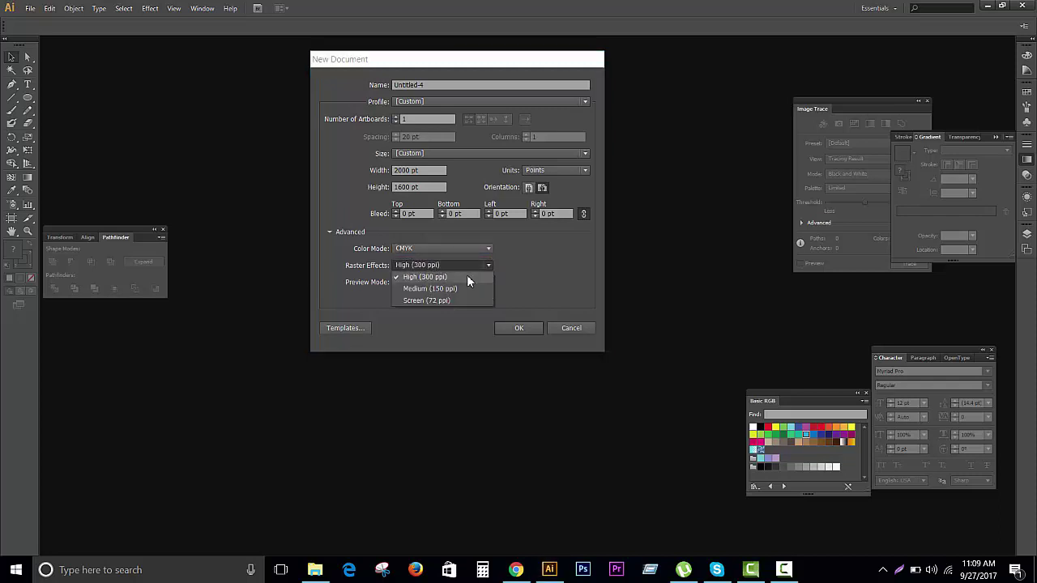
click(429, 276)
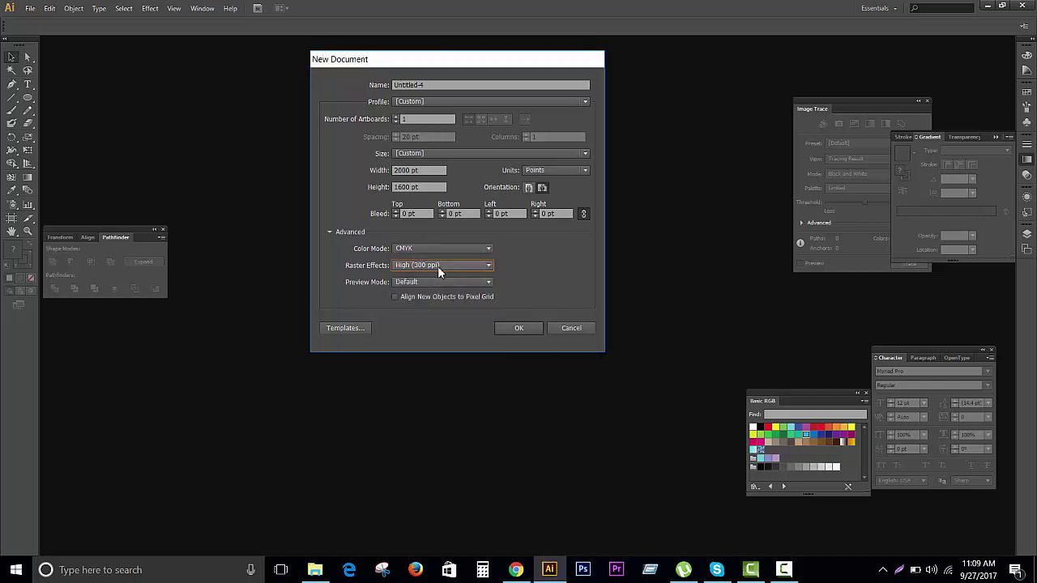
click(438, 272)
click(437, 275)
click(444, 268)
click(518, 327)
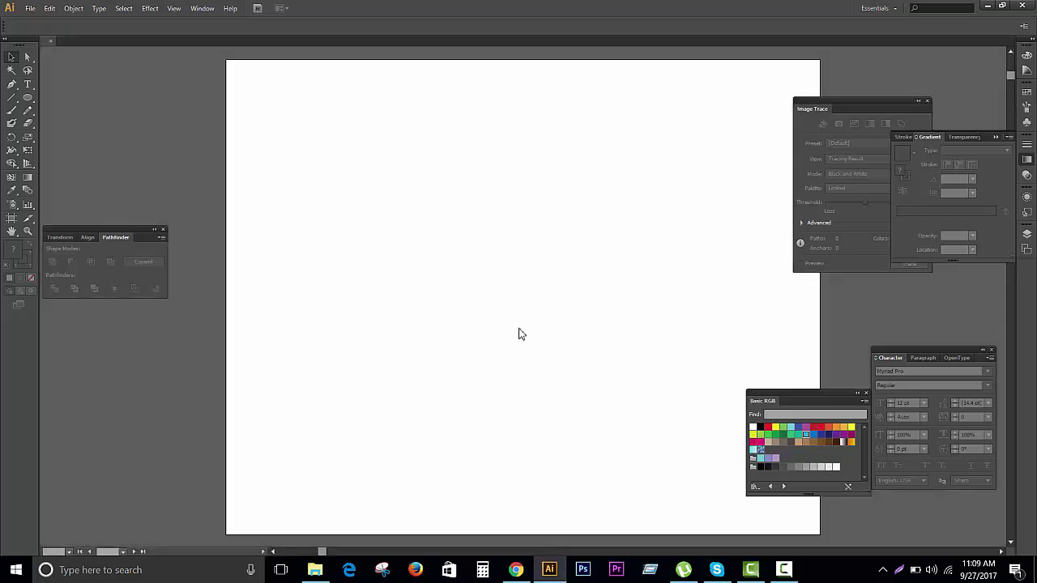
Paste the Booking.com logo onto the artboard, enlarge it, and select the whole logo.
key(ctrl+v)
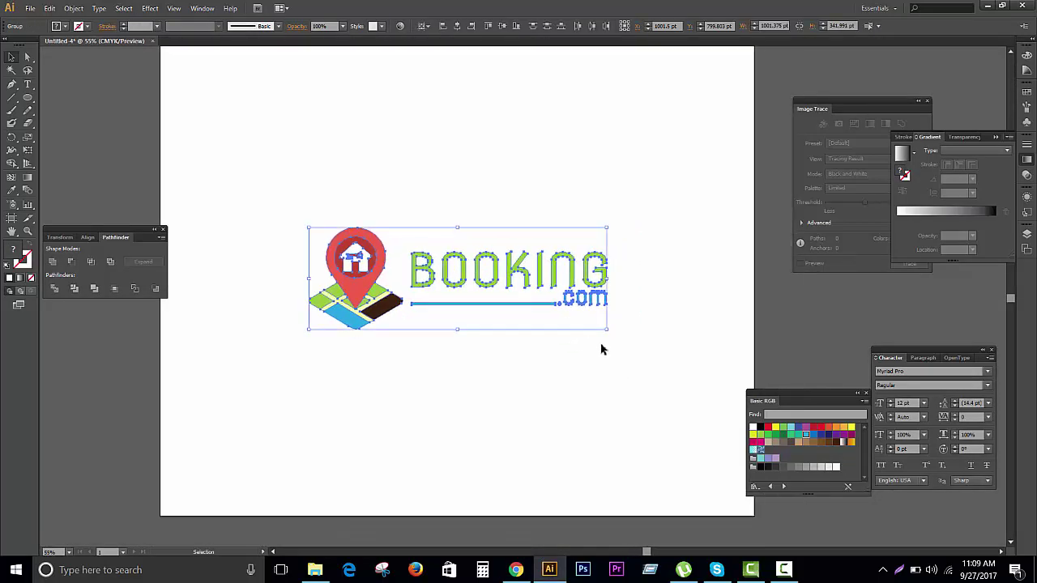
drag(606, 330, 662, 364)
click(668, 397)
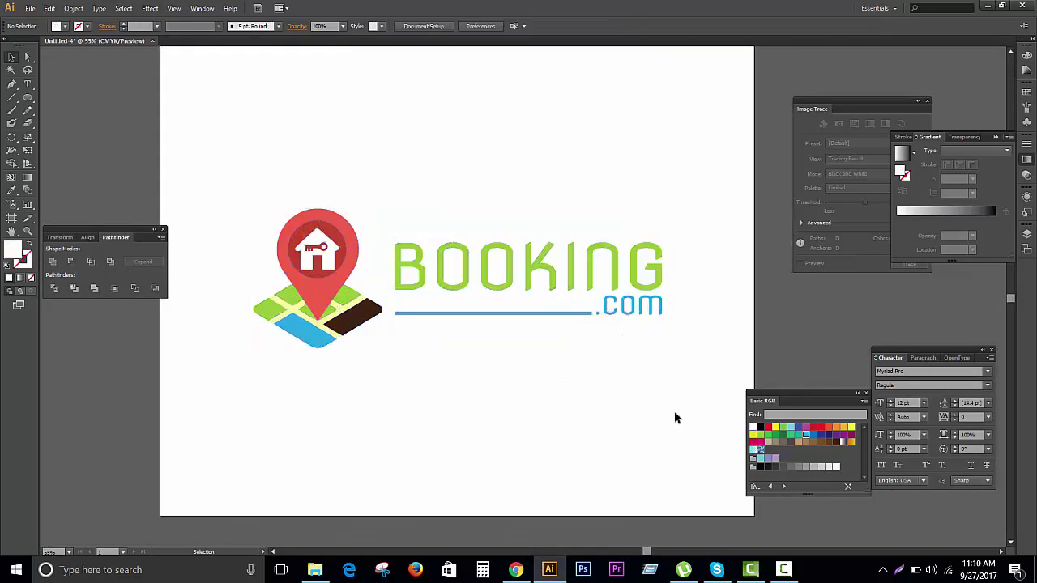
scroll(567, 353, down, 3)
scroll(539, 326, up, 2)
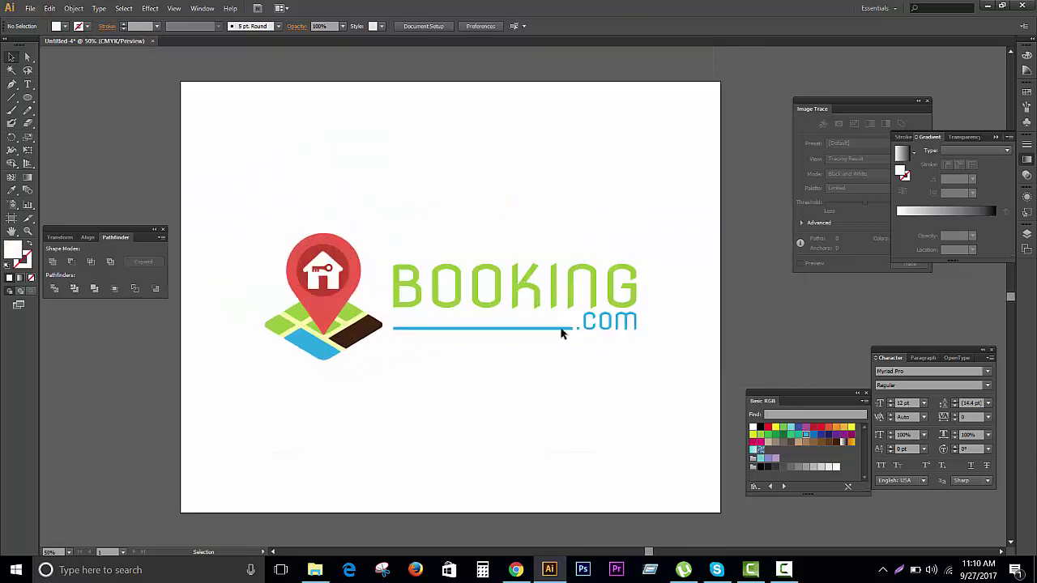
drag(672, 261, 438, 224)
click(768, 360)
drag(660, 368, 407, 203)
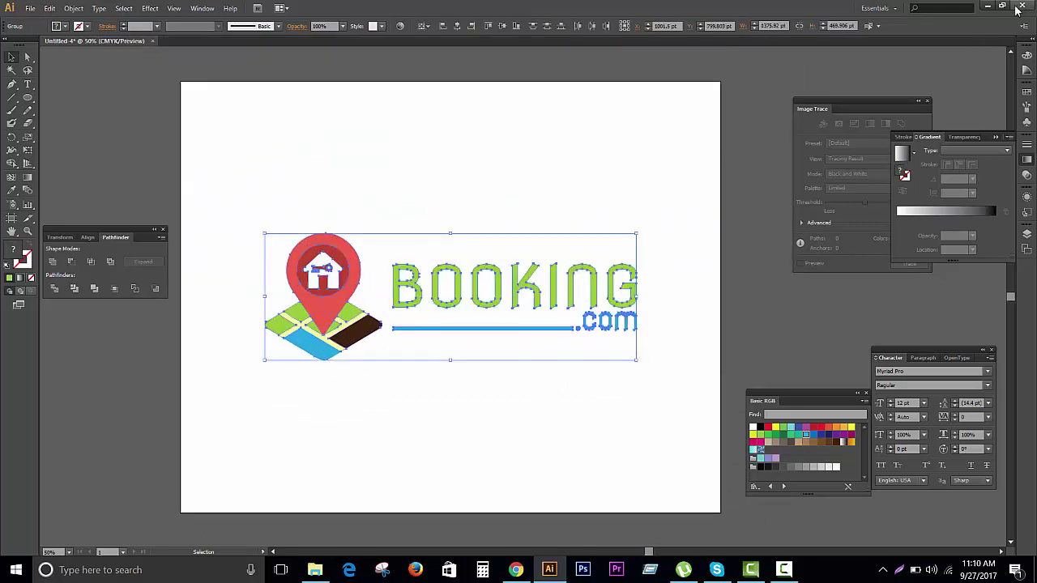
Reset the workspace to Essentials and show the Layers panel with the logo selected.
click(894, 8)
click(887, 128)
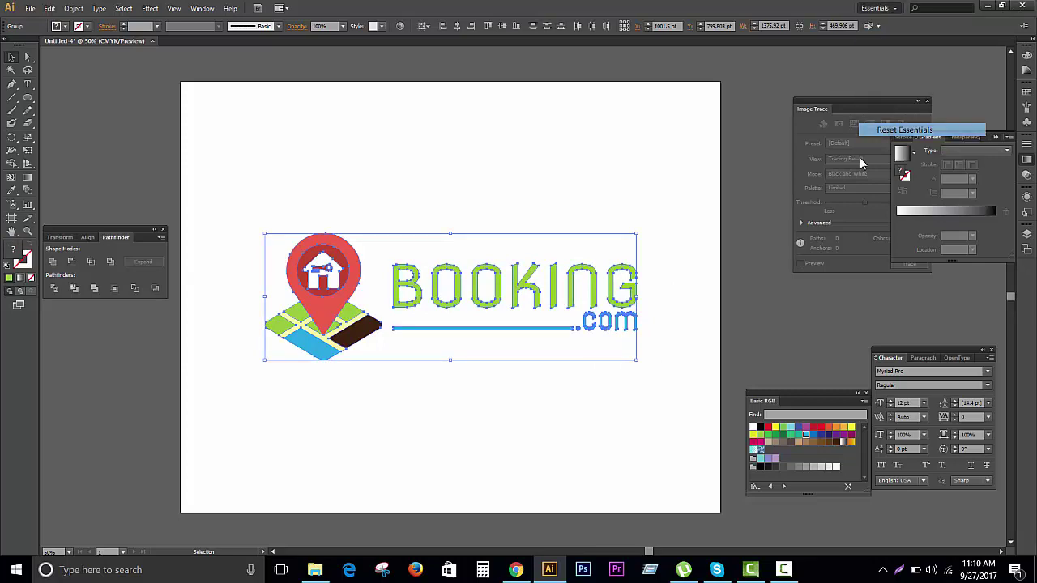
drag(661, 396, 240, 280)
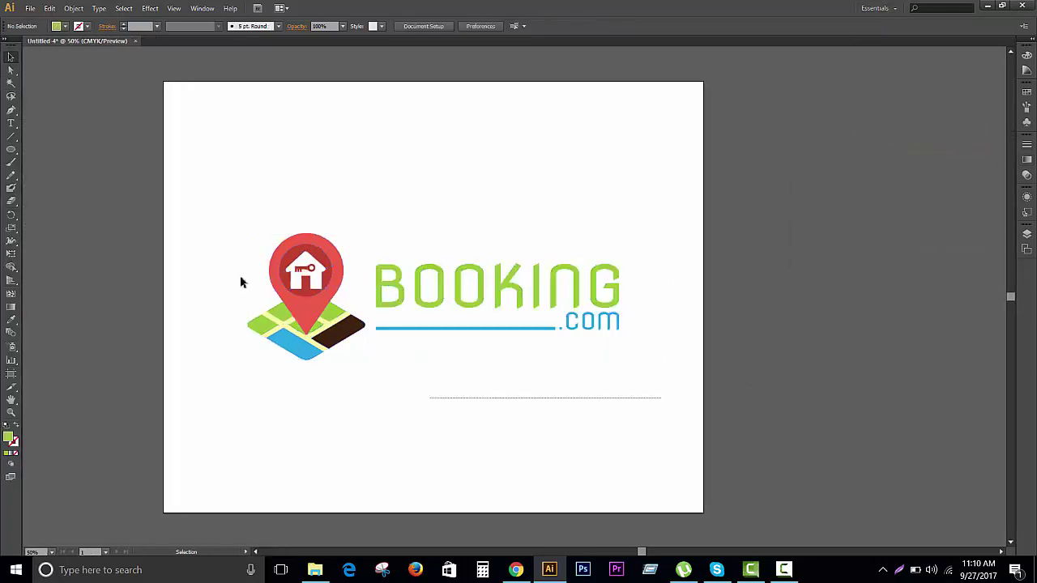
click(202, 8)
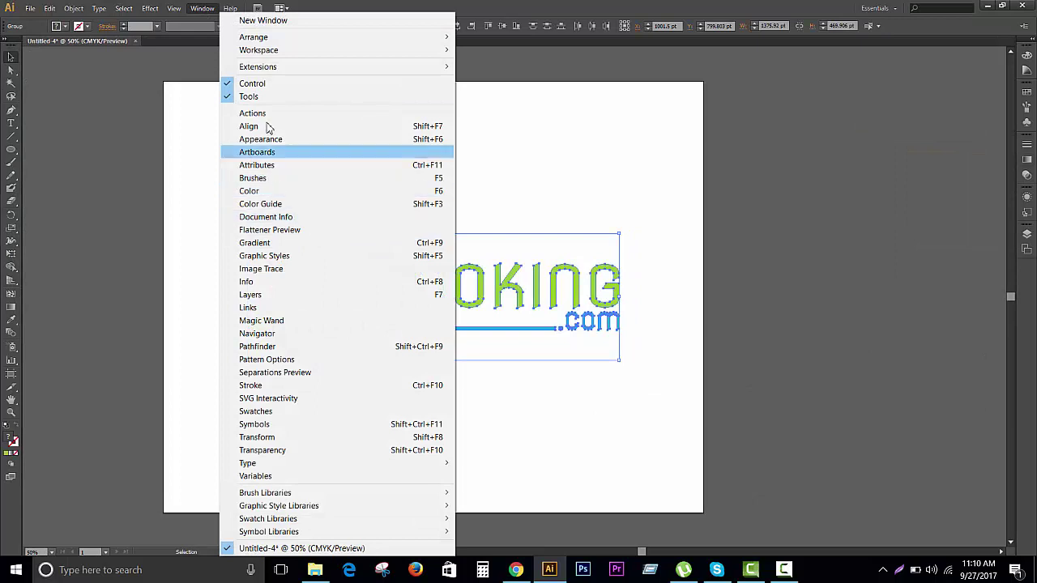
click(252, 295)
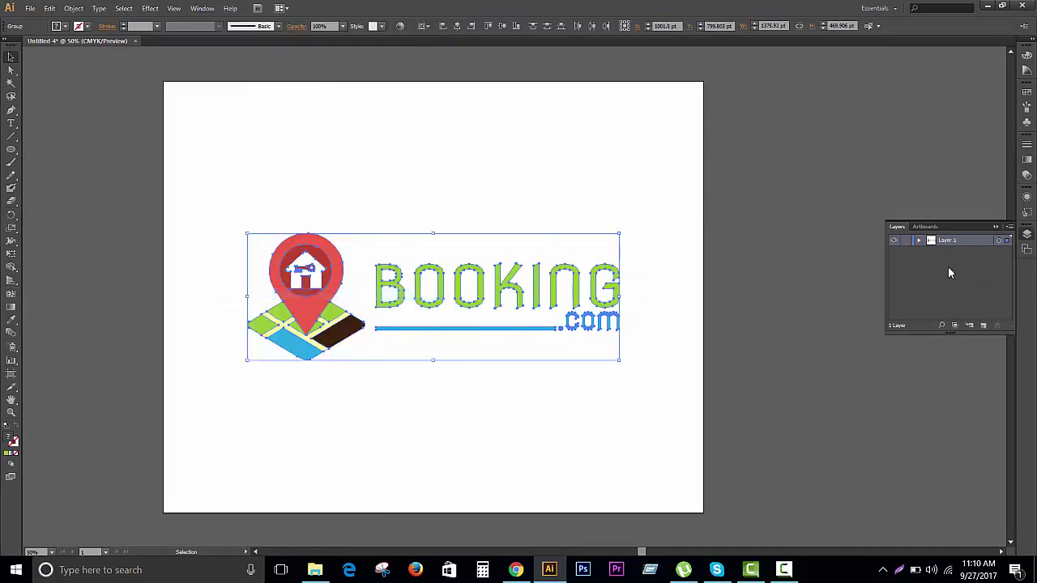
drag(661, 403, 370, 267)
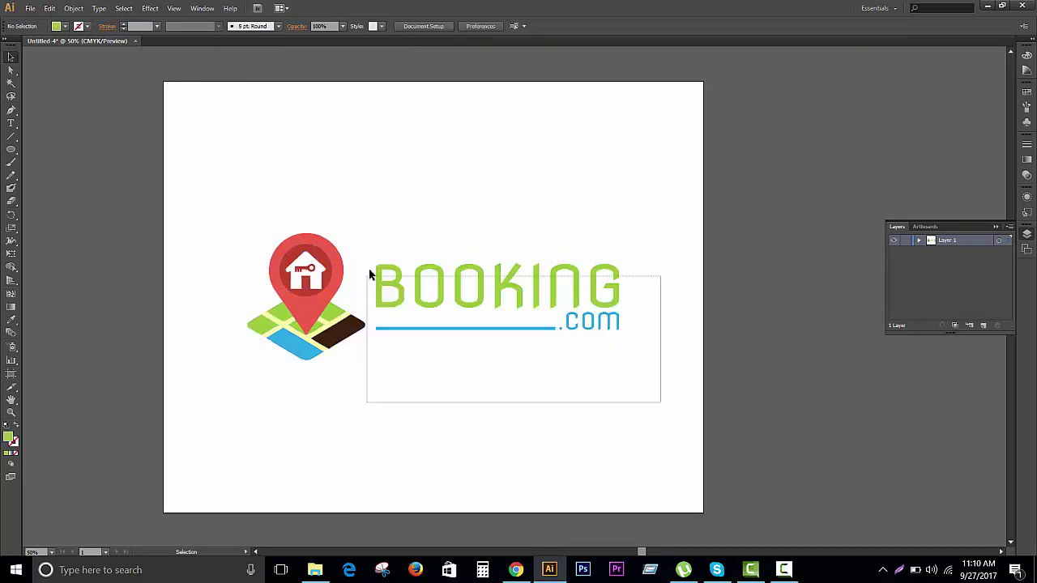
Move the pin, house, text and underline onto a new Layer 2, pasted in place.
key(a)
shift+click(318, 267)
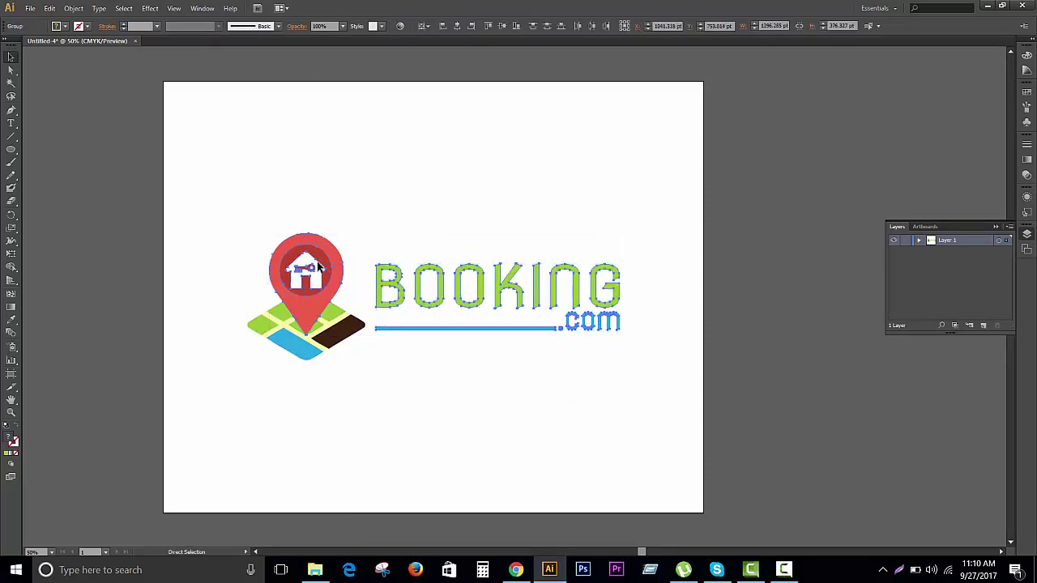
key(Delete)
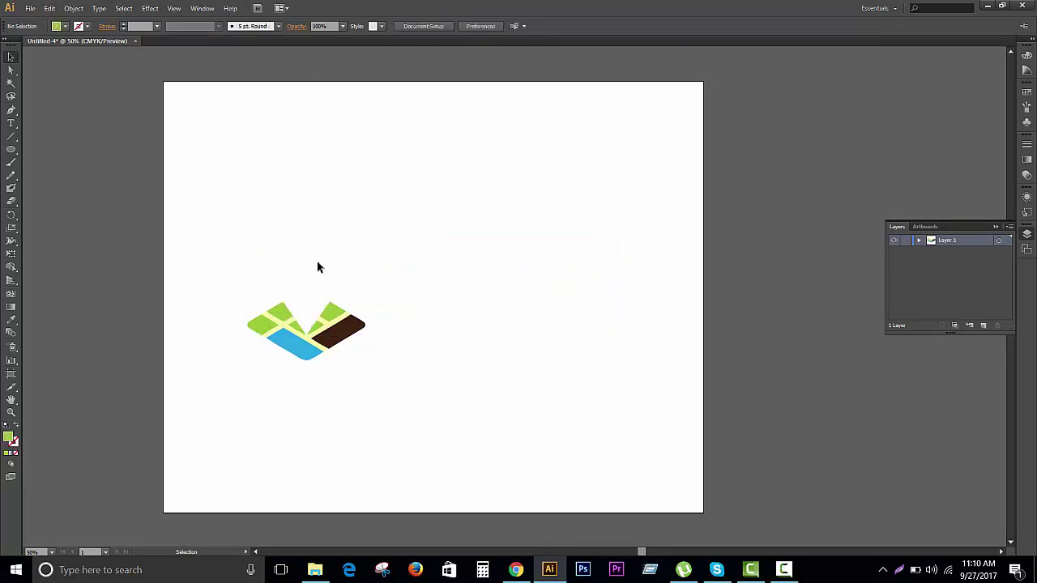
click(984, 325)
key(ctrl+f)
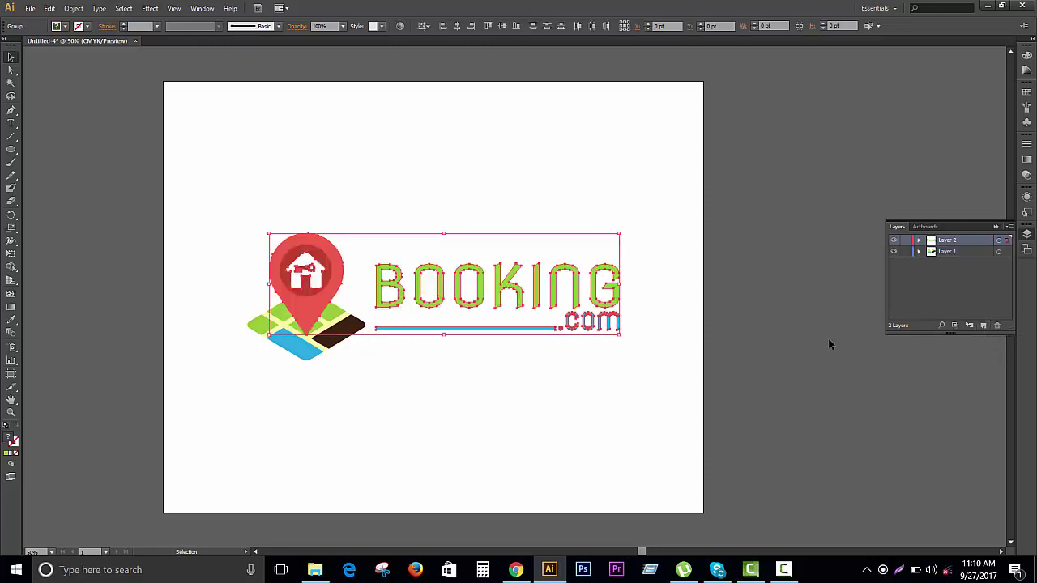
Move the BOOKING text, .com and underline onto a new Layer 3, pasted in place.
click(589, 398)
click(413, 263)
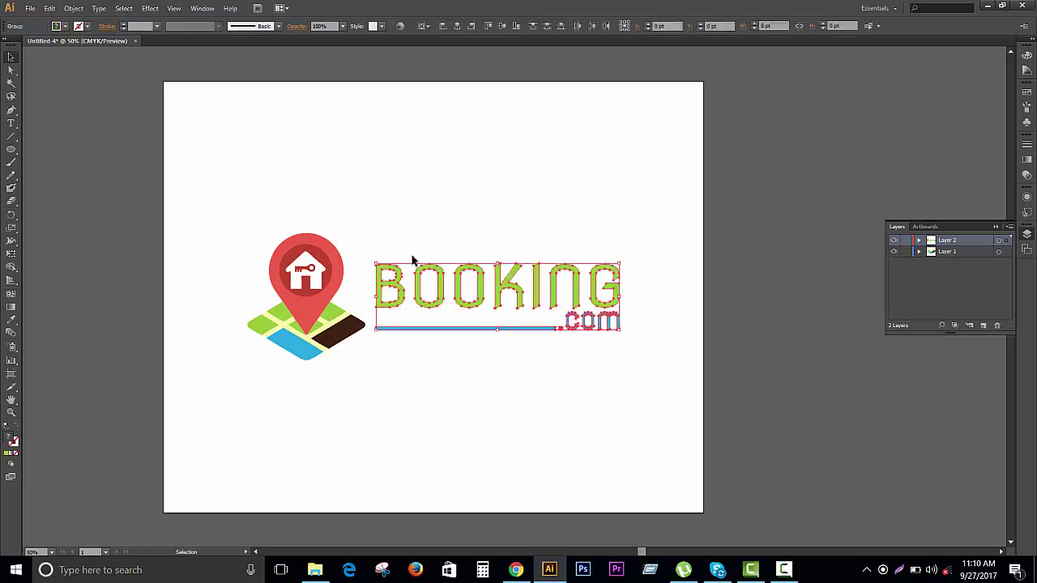
key(a)
key(ctrl+x)
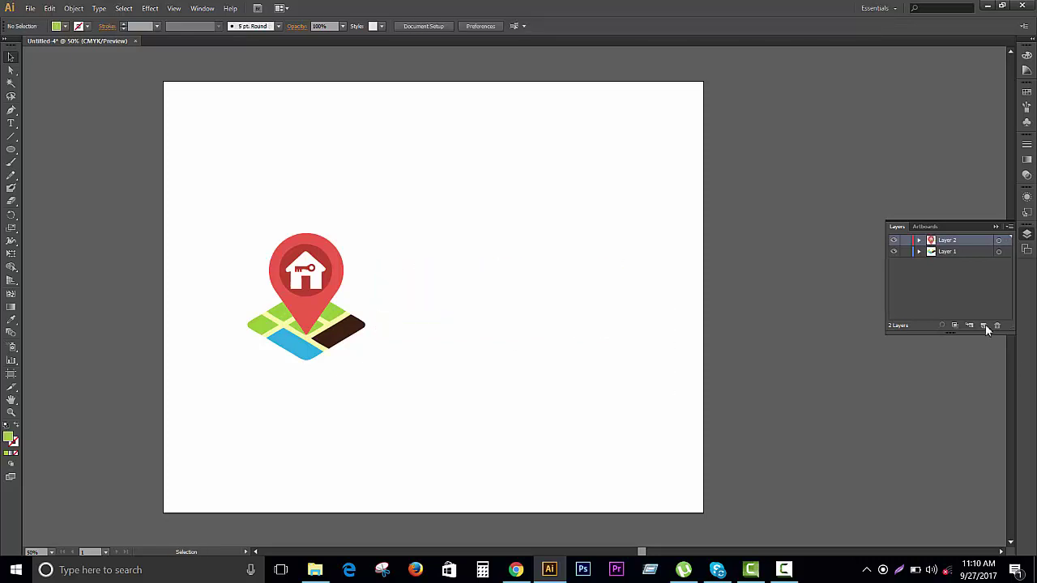
click(984, 325)
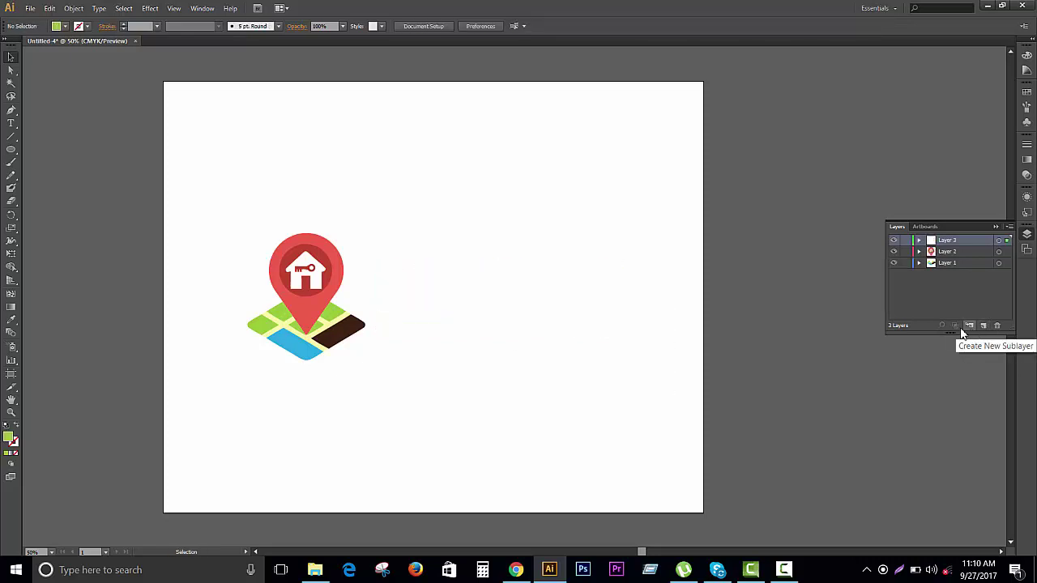
key(ctrl+f)
Move the .com text and blue underline onto a new Layer 4, pasted in place.
click(656, 369)
drag(654, 360, 524, 326)
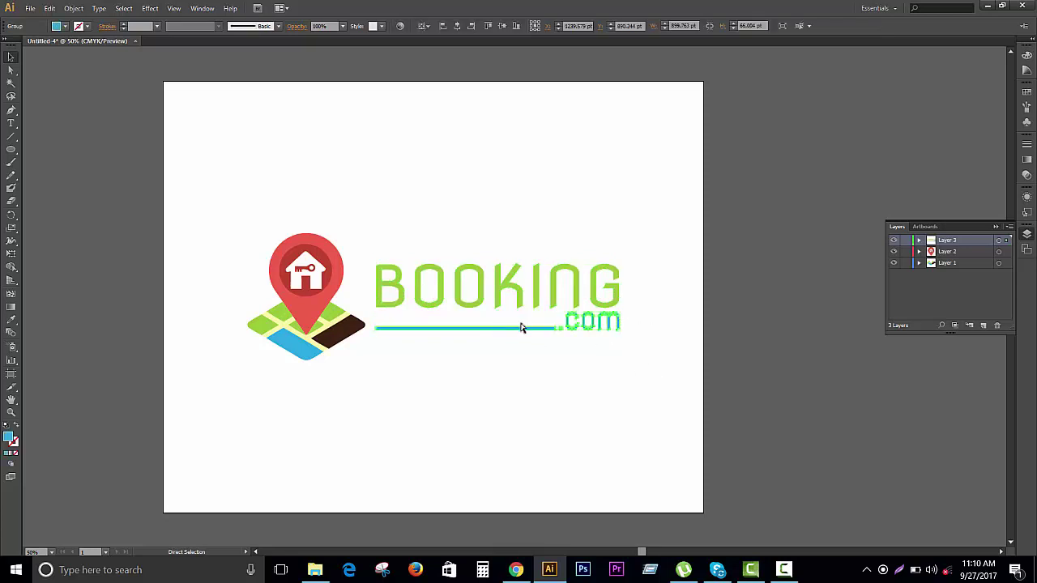
key(Delete)
click(984, 325)
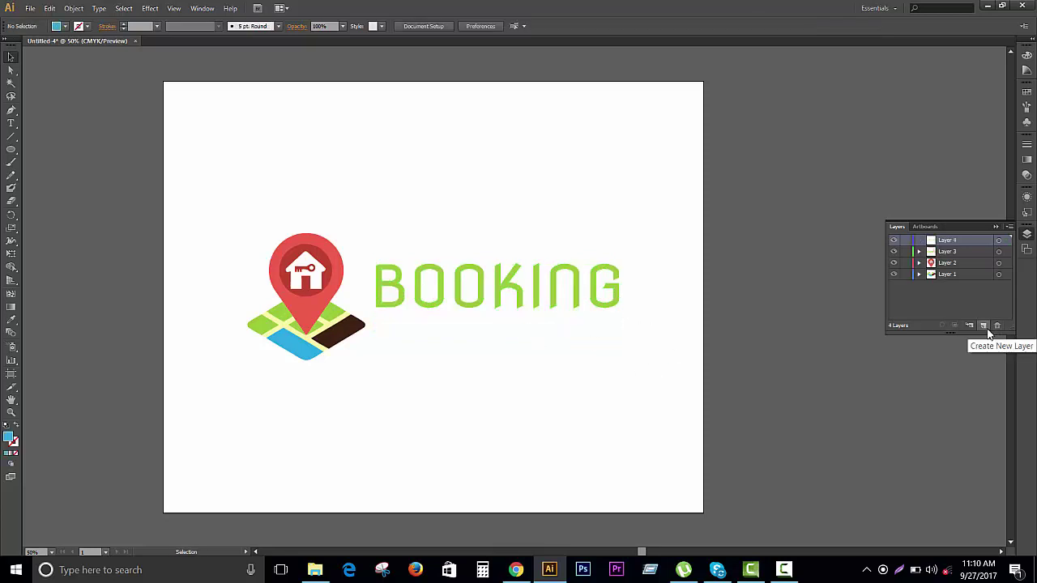
key(ctrl+f)
Select the whole logo to check how its parts are split across layers.
click(691, 416)
drag(691, 415, 351, 208)
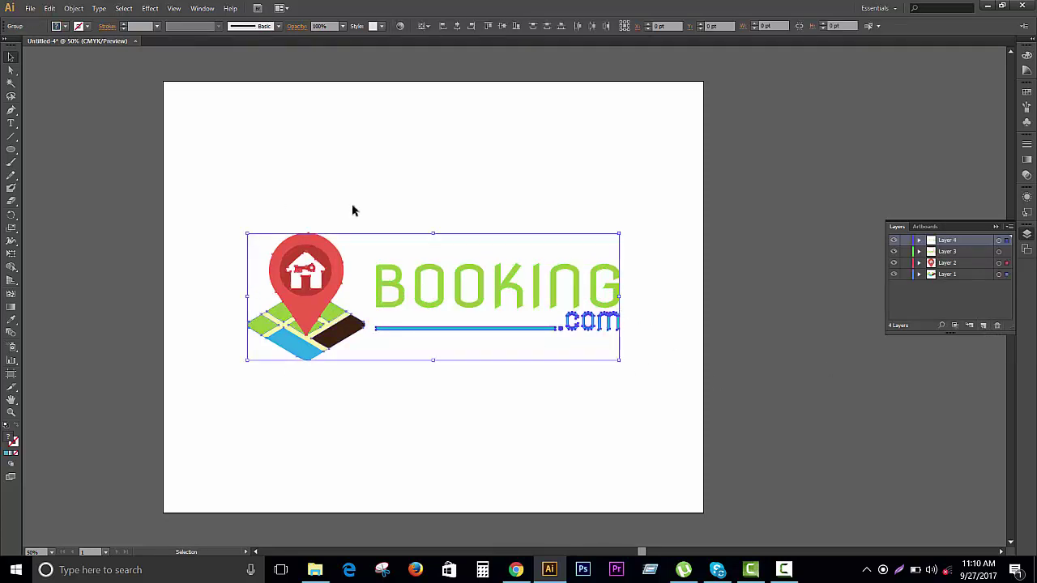
mouse_move(672, 405)
mouse_down()
mouse_move(152, 313)
mouse_move(320, 177)
mouse_move(744, 289)
mouse_up()
click(339, 197)
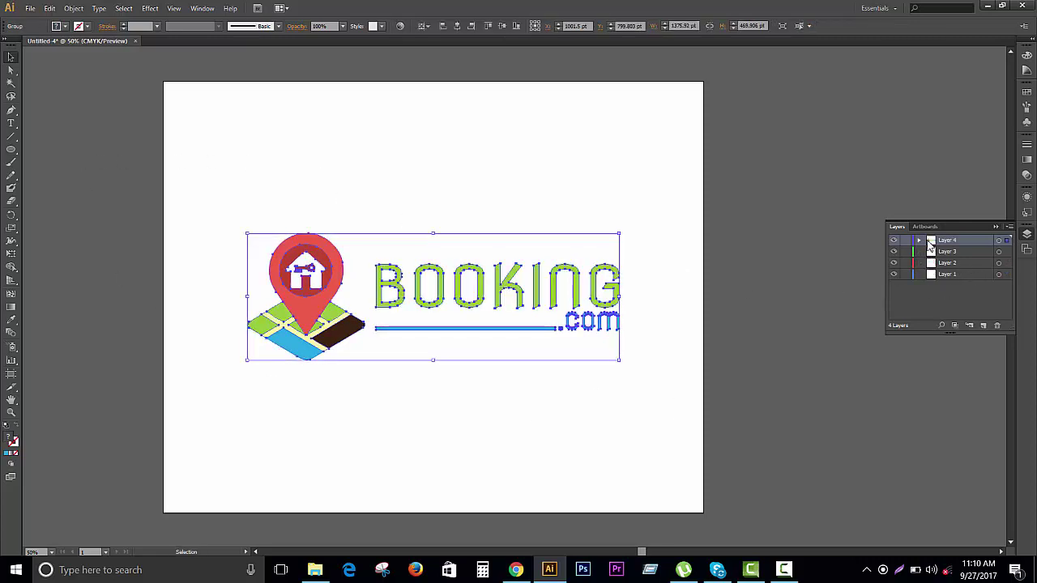
click(669, 375)
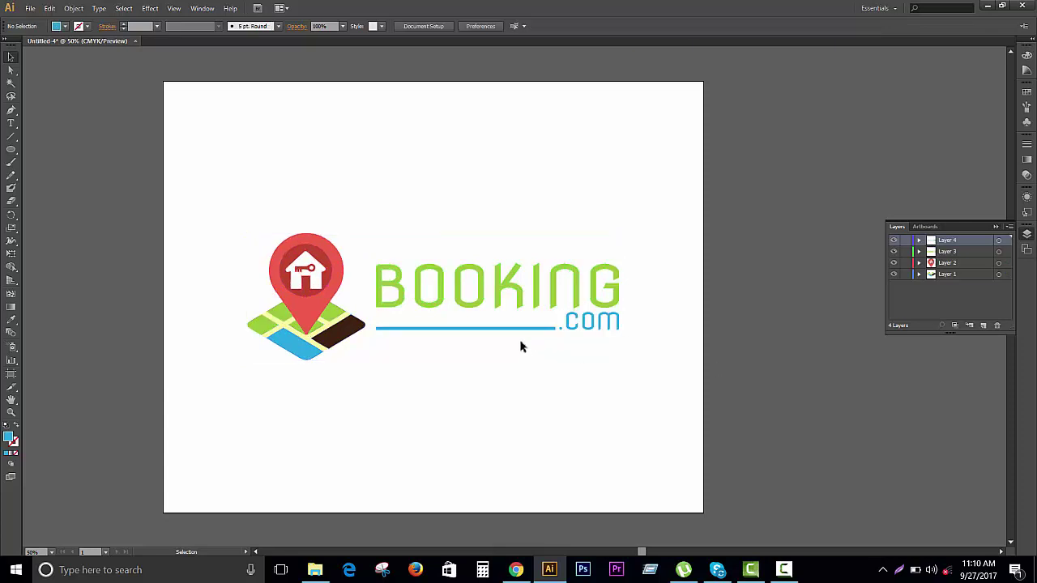
scroll(521, 342, up, 2)
drag(672, 392, 730, 361)
Toggle the map tiles and pin layers' visibility, then zoom out to fit the artboard.
click(324, 291)
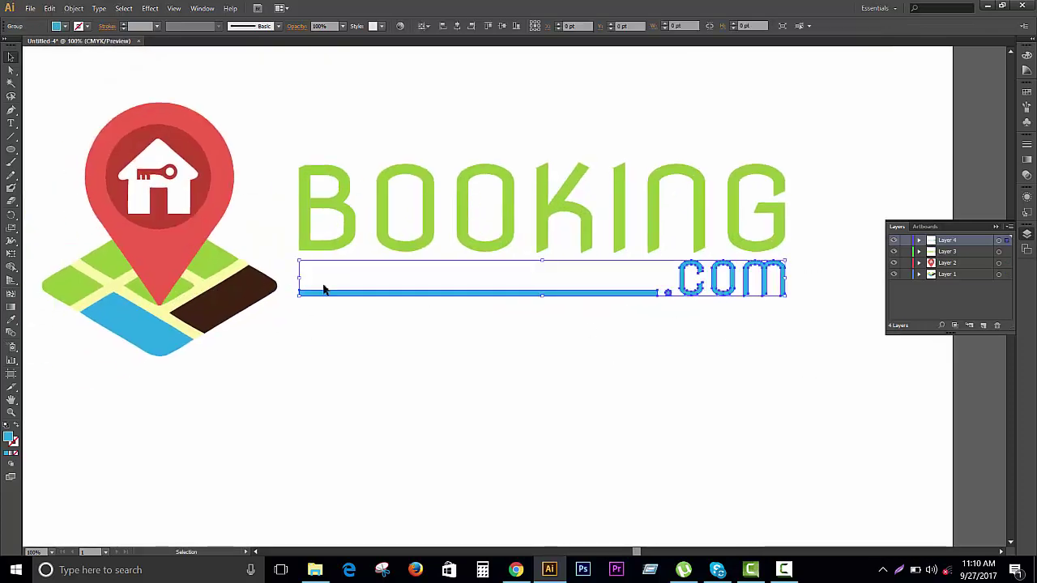
click(894, 275)
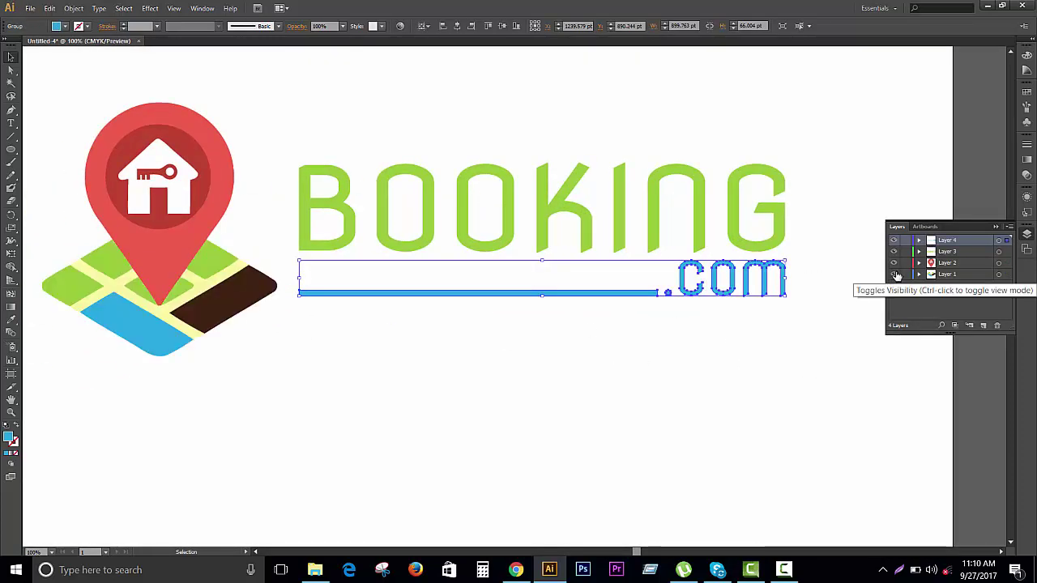
click(894, 263)
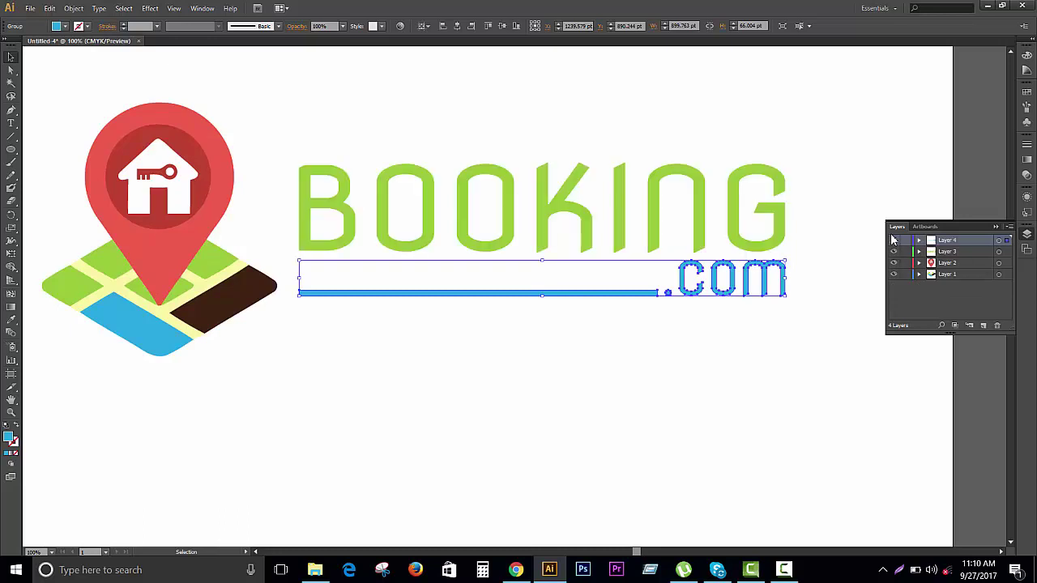
click(815, 308)
key(ctrl+minus)
key(ctrl+minus)
key(ctrl+minus)
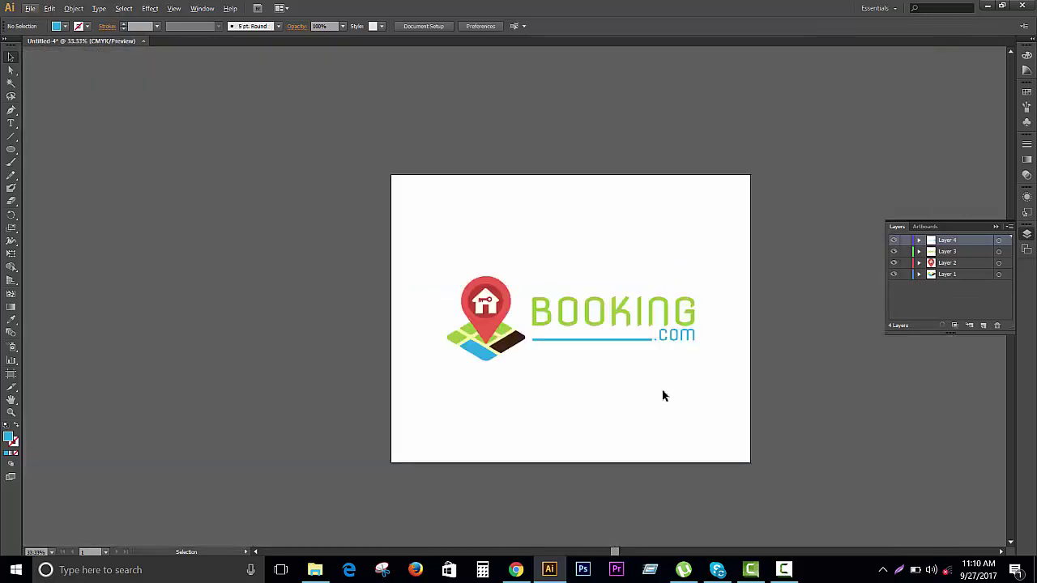
click(30, 8)
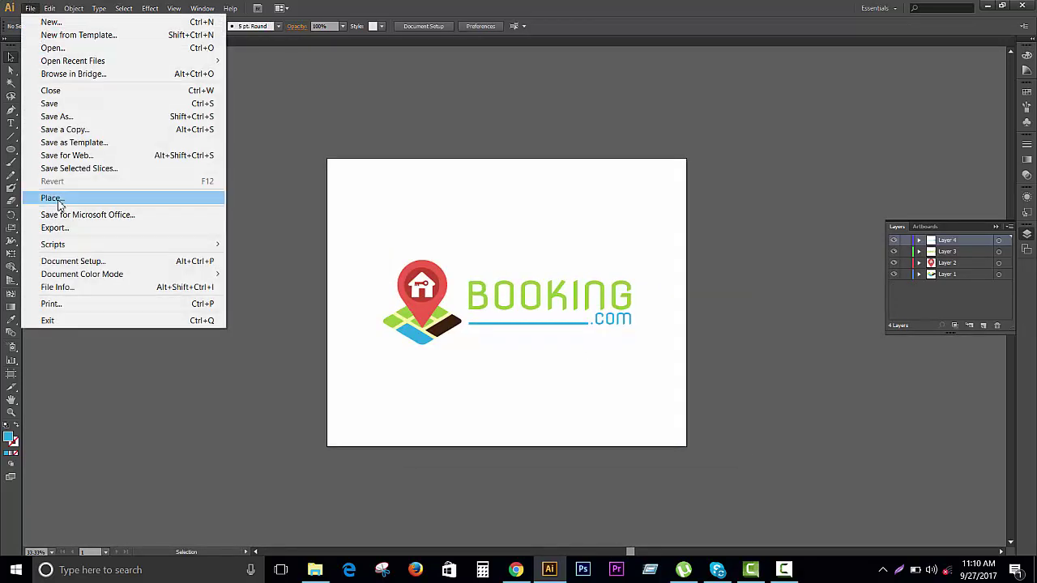
Export the artwork as Photoshop (*.PSD) file 003.psd into the Desktop's win folder.
click(57, 228)
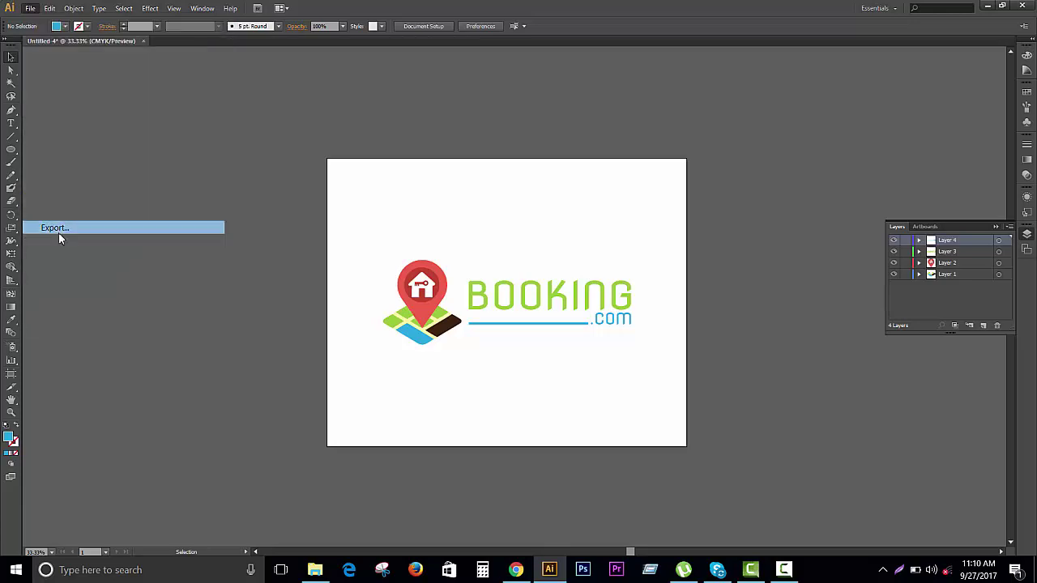
click(257, 515)
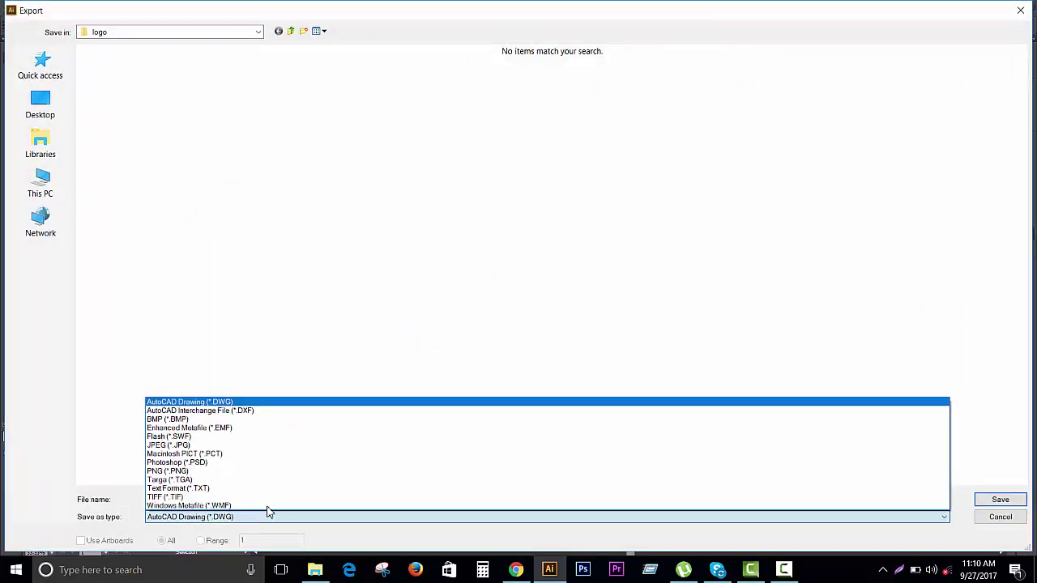
click(198, 463)
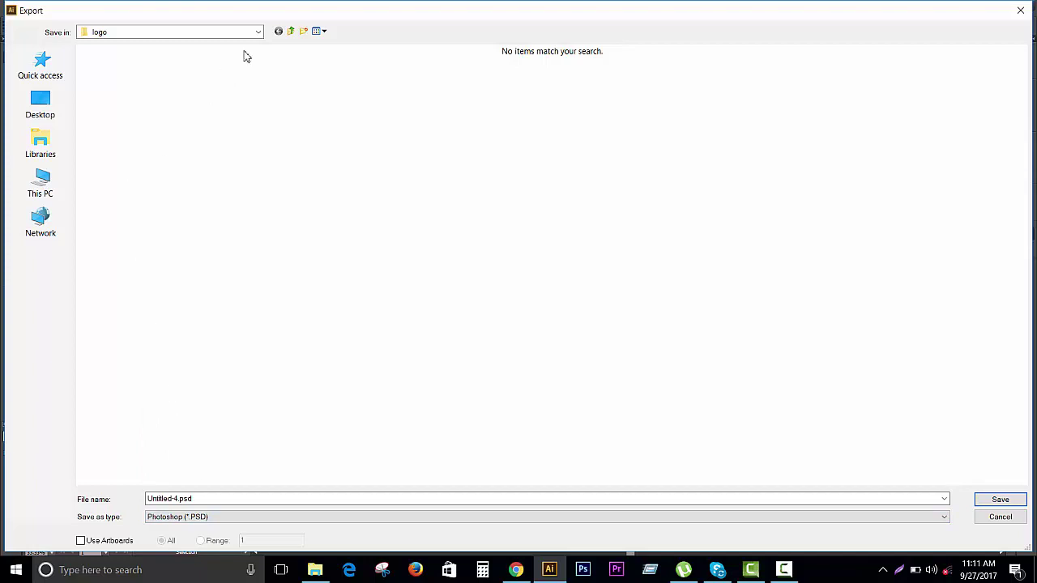
click(28, 111)
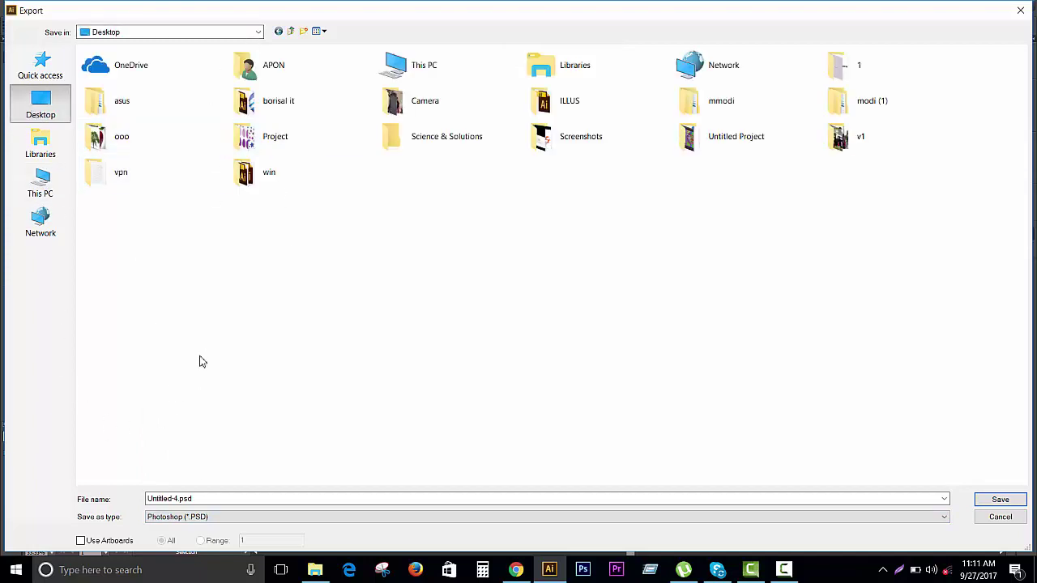
double_click(269, 171)
double_click(194, 499)
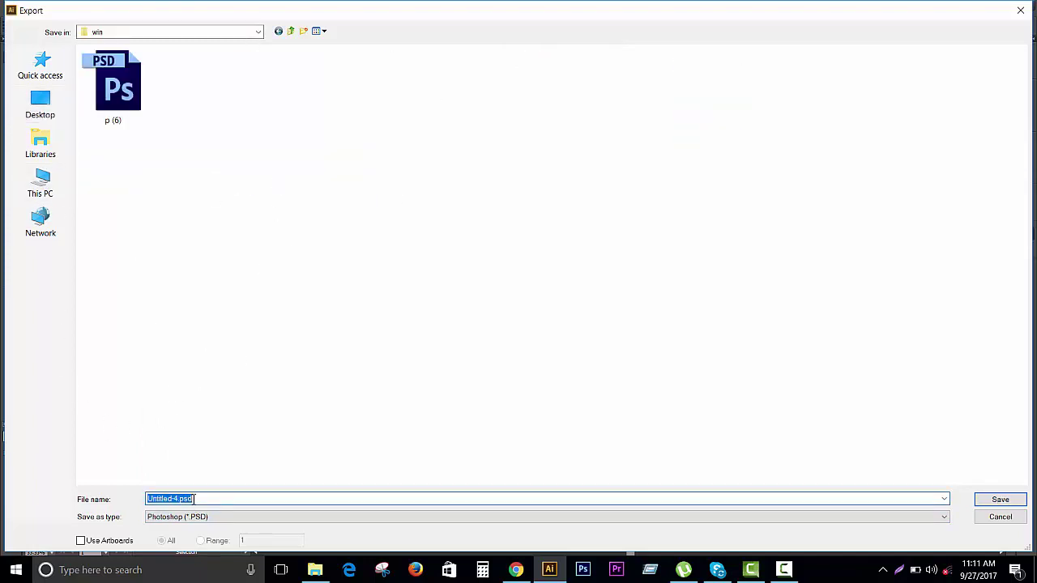
text(003.psd)
double_click(193, 499)
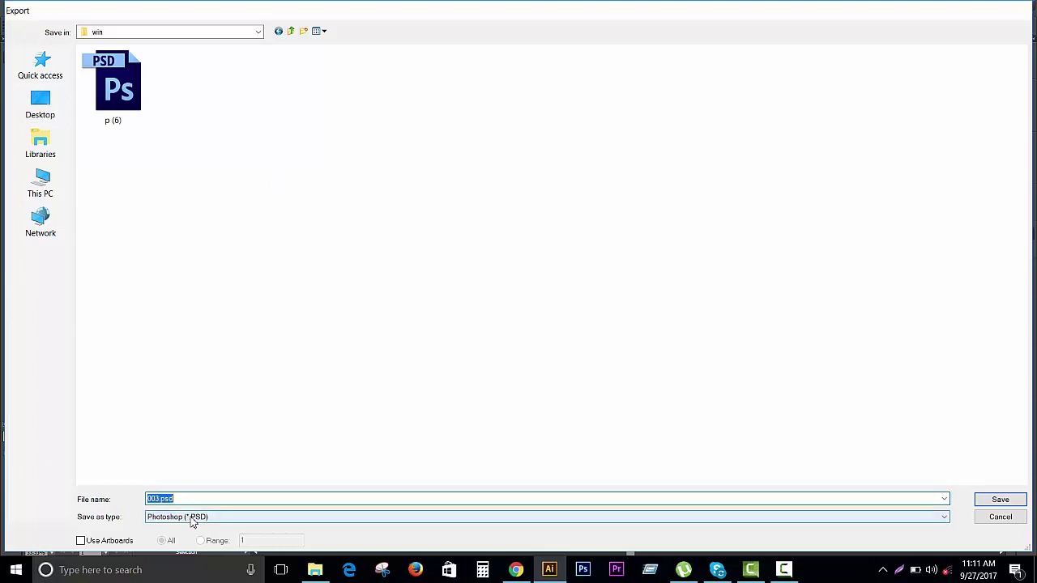
key(Return)
key(Return)
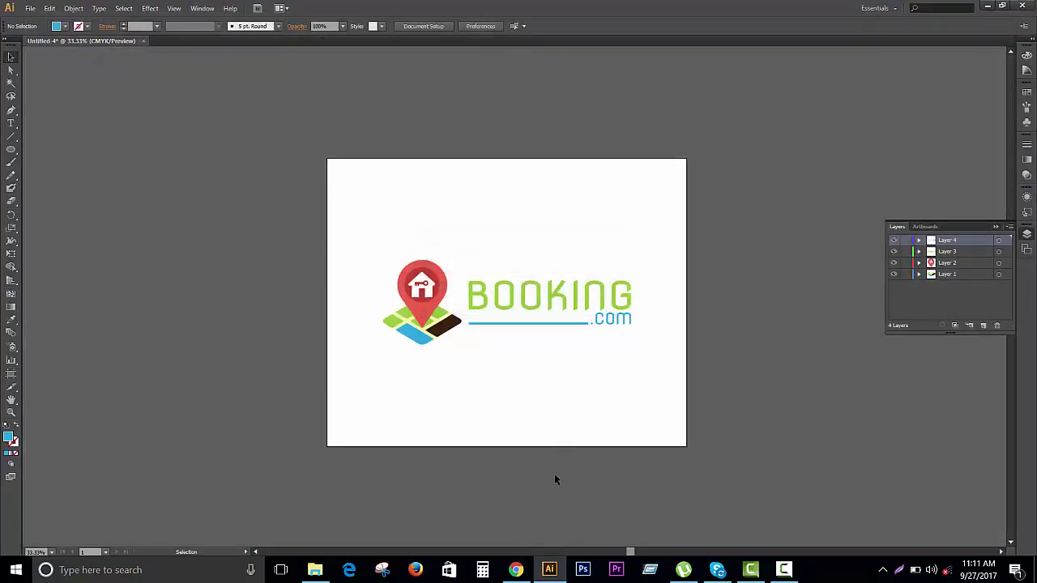
Open 003.psd from Desktop > win in Photoshop via File Explorer, then minimize Explorer.
click(315, 570)
click(55, 111)
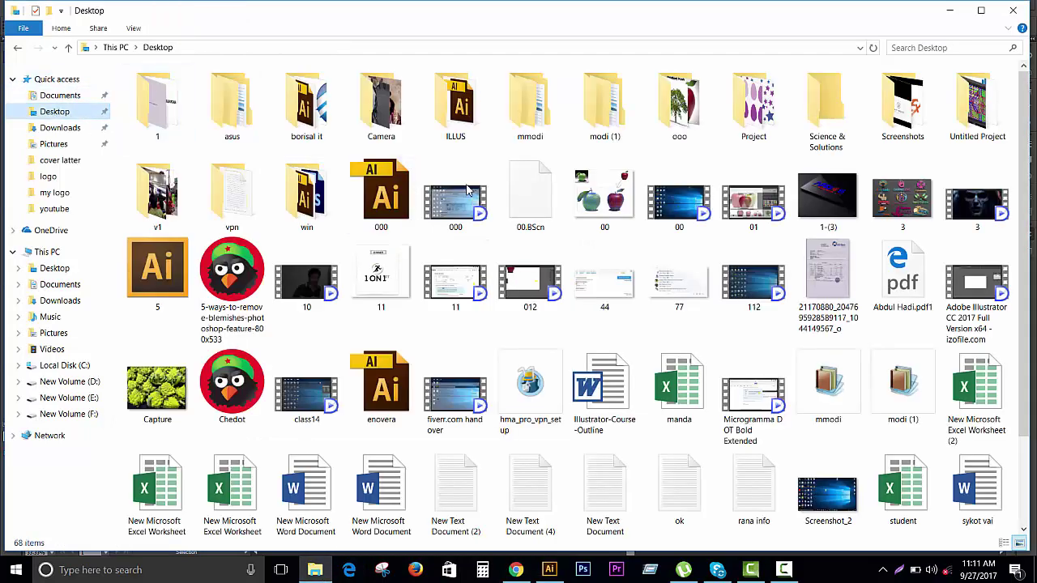
double_click(306, 194)
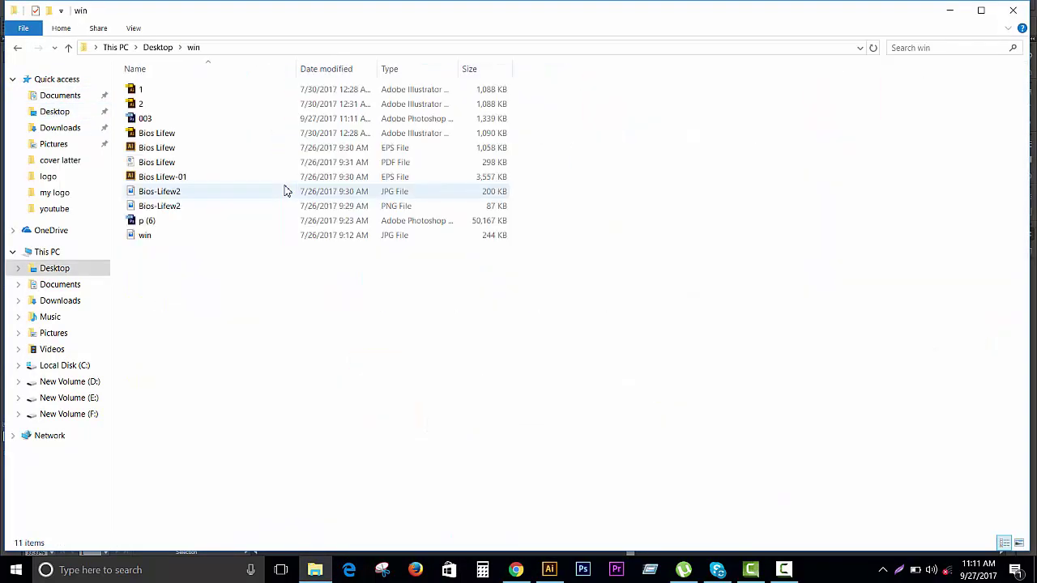
double_click(146, 118)
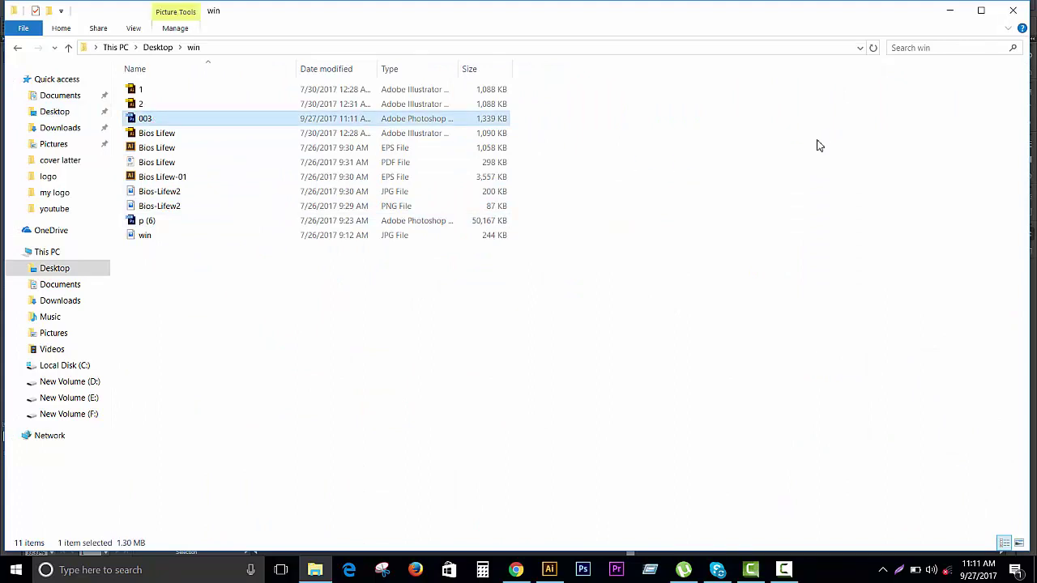
click(942, 15)
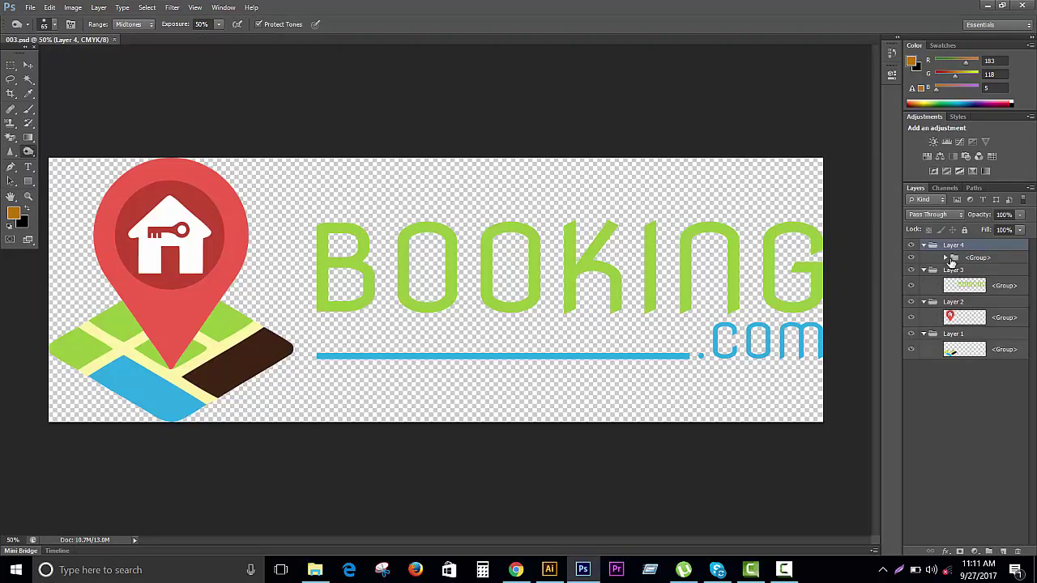
Ungroup the Layer 1 and Layer 2 folders in the Layers panel.
click(946, 259)
click(945, 258)
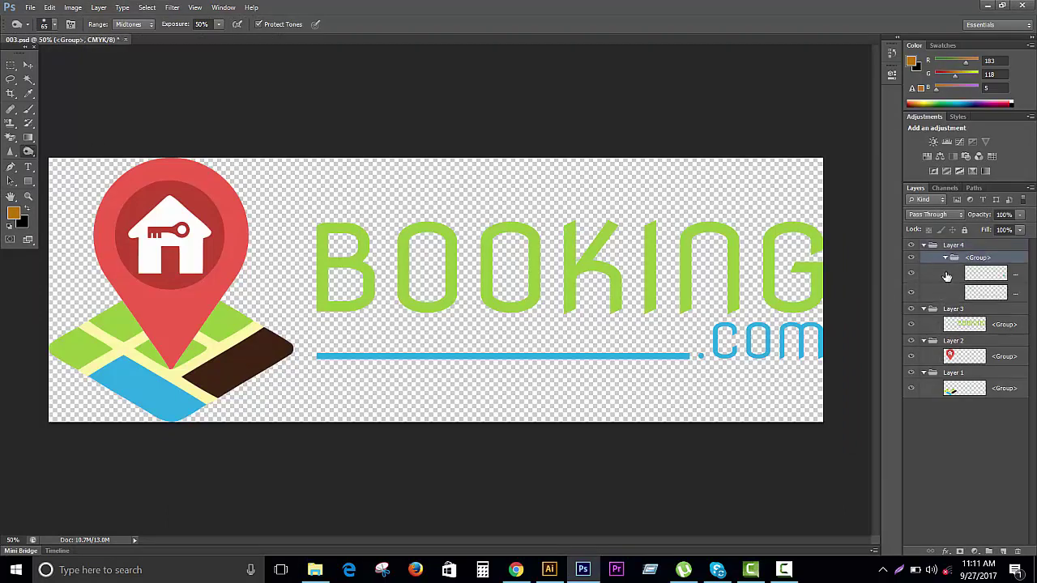
right_click(934, 378)
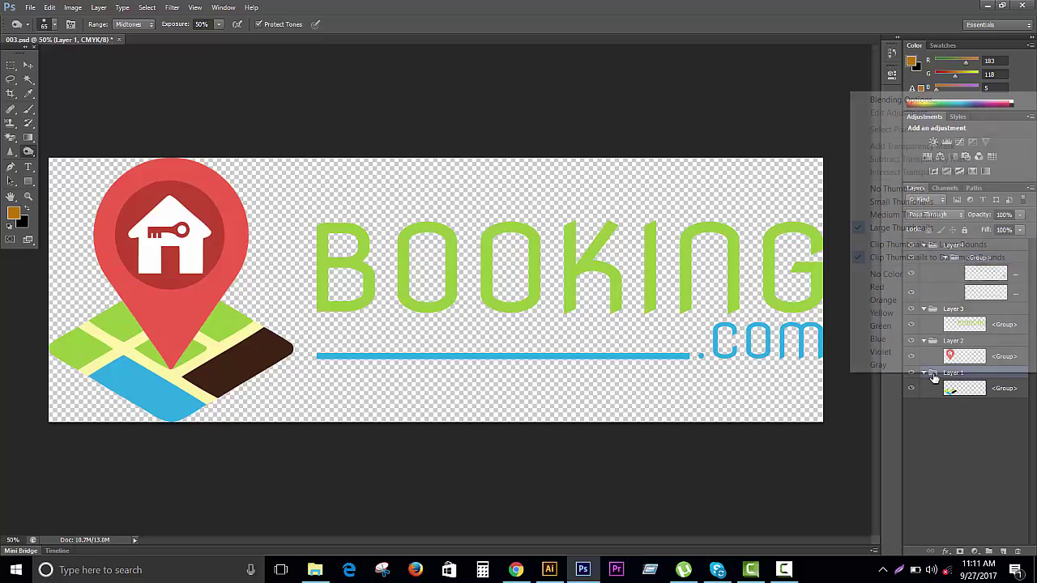
click(895, 228)
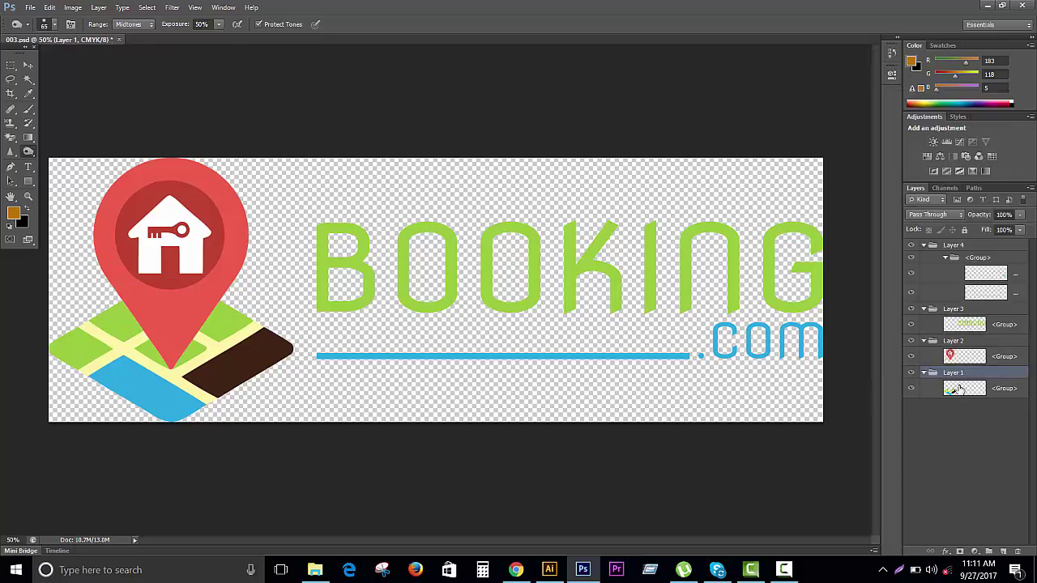
right_click(952, 375)
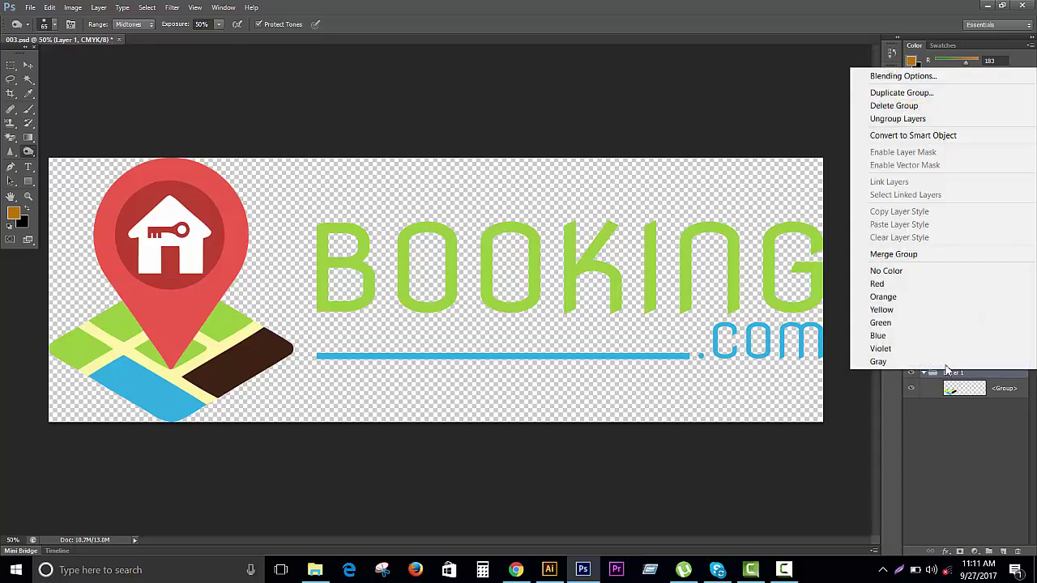
click(891, 118)
click(954, 342)
right_click(950, 341)
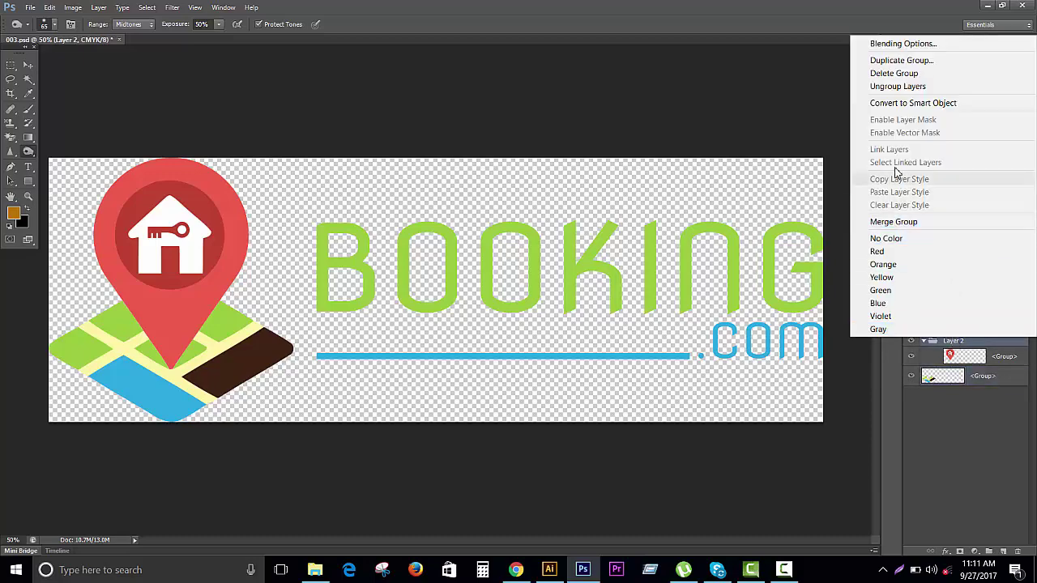
click(889, 87)
Ungroup the Layer 3 and Layer 4 folders and the remaining nested group folder.
click(952, 309)
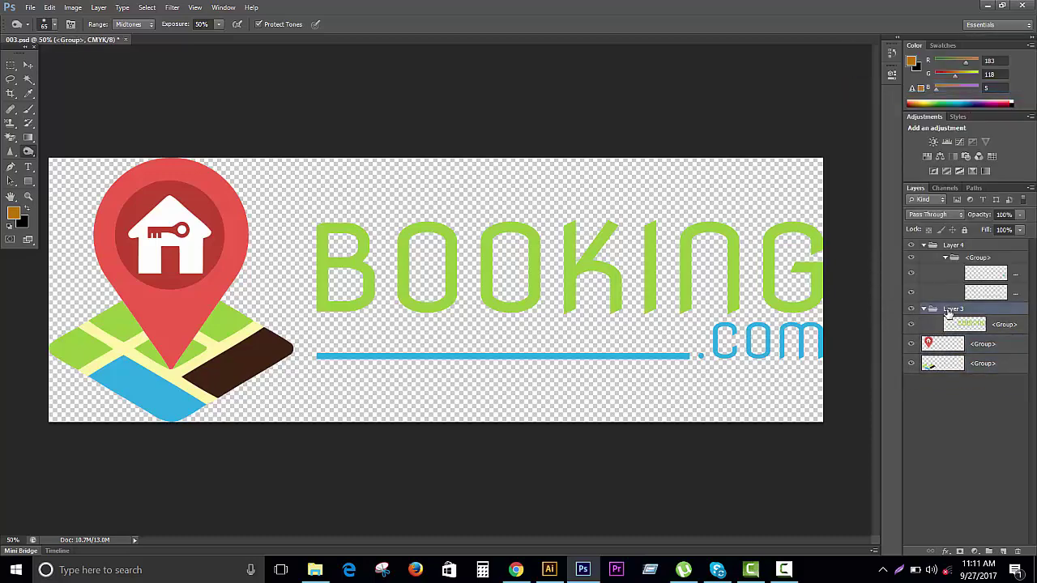
right_click(953, 308)
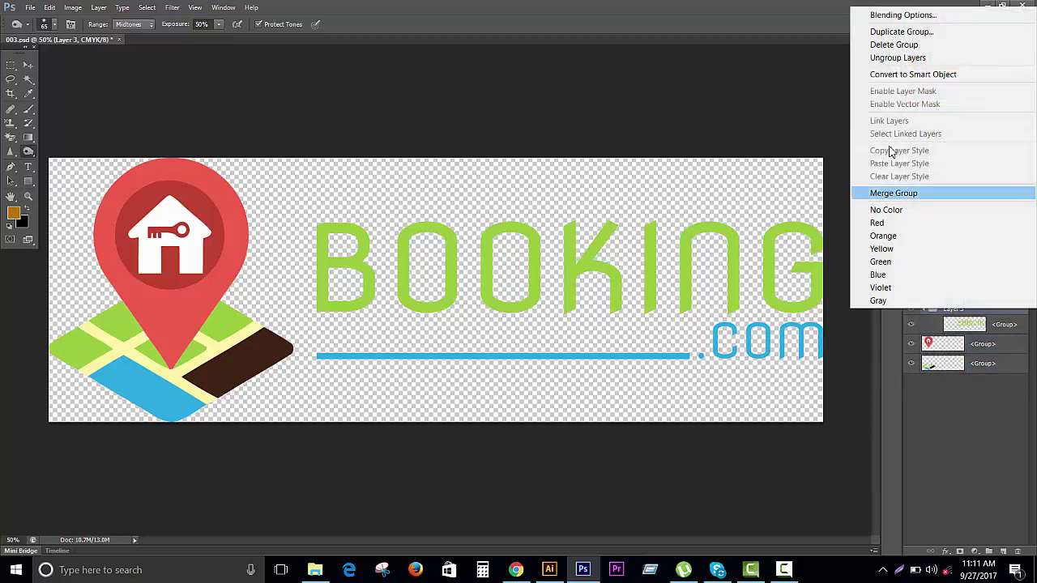
click(895, 57)
click(951, 256)
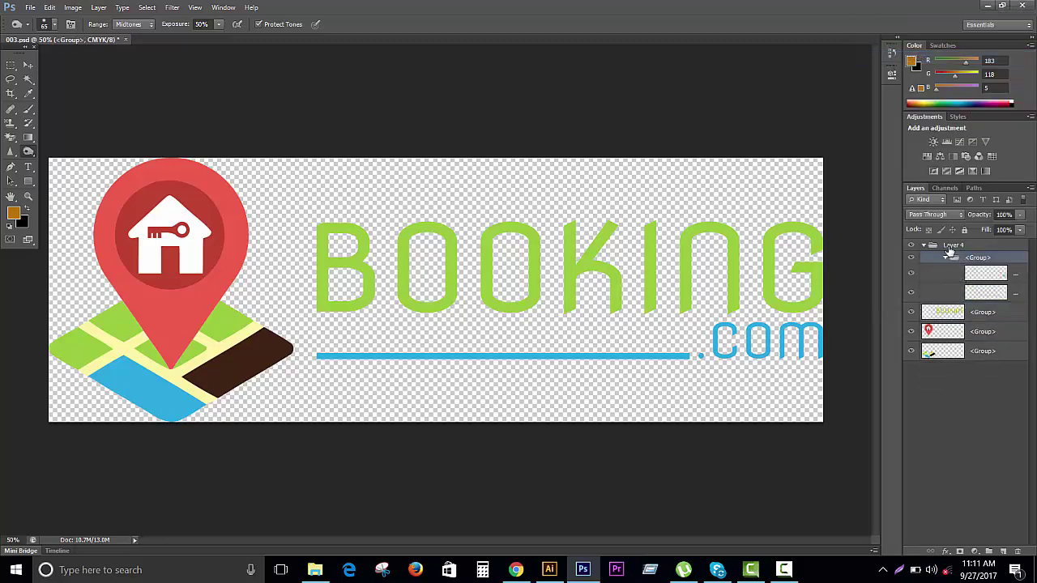
right_click(950, 255)
click(889, 298)
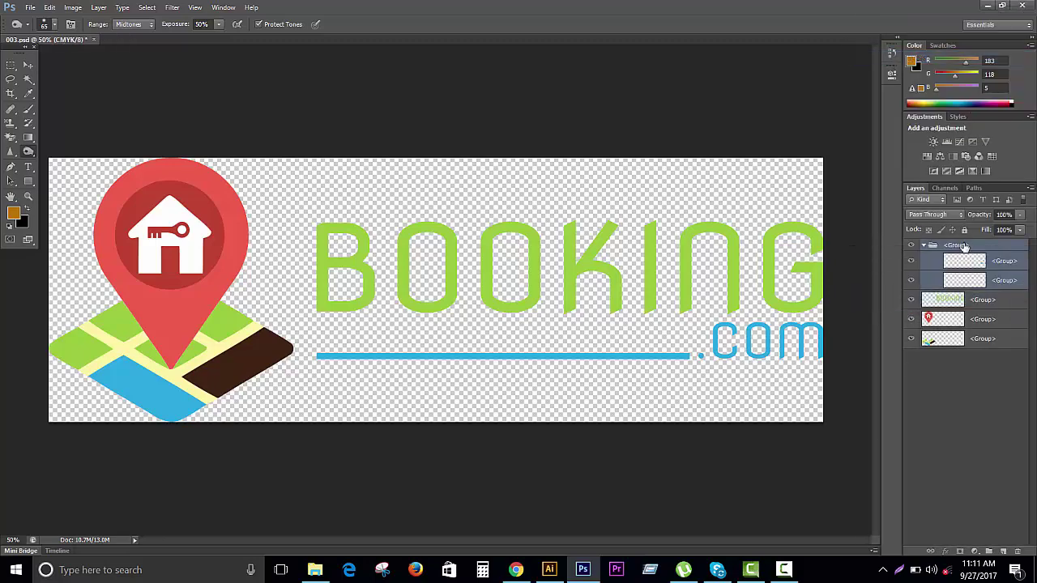
right_click(963, 246)
click(893, 290)
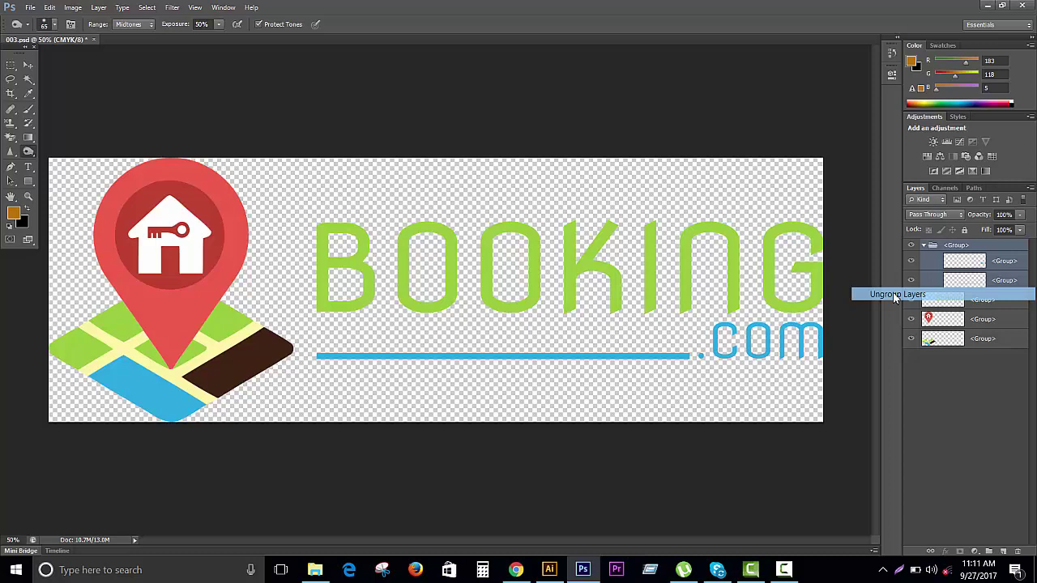
click(959, 357)
Toggle layer visibility, leaving only the blue underline layer hidden while pin and map base stay visible.
click(912, 251)
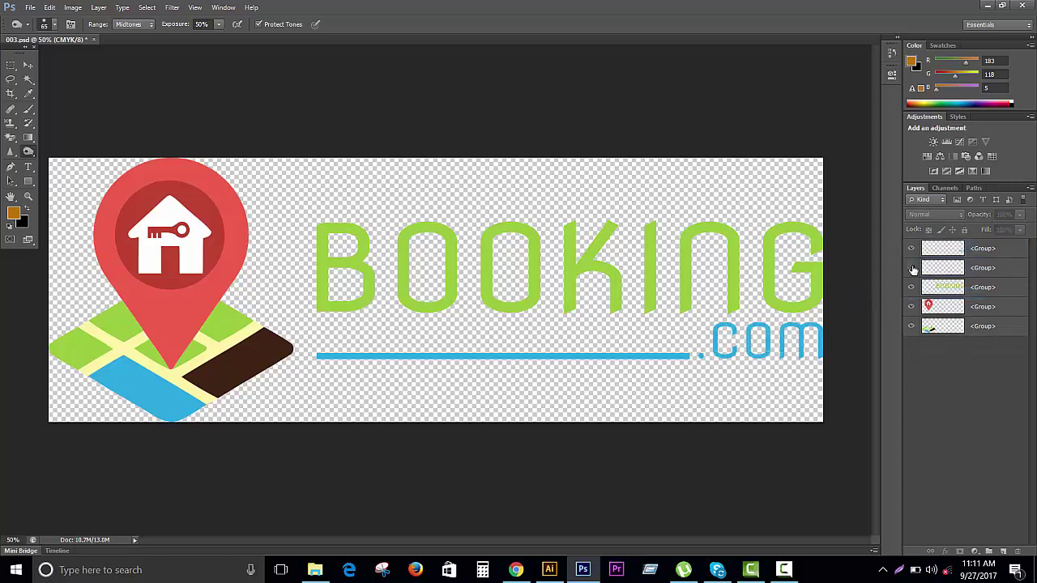
click(912, 268)
click(910, 272)
click(911, 309)
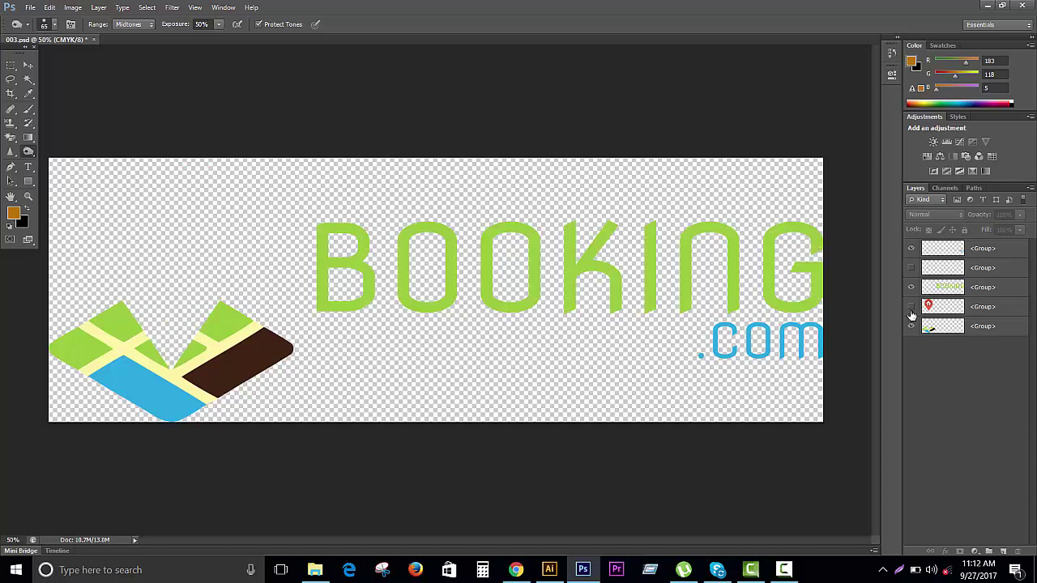
click(911, 327)
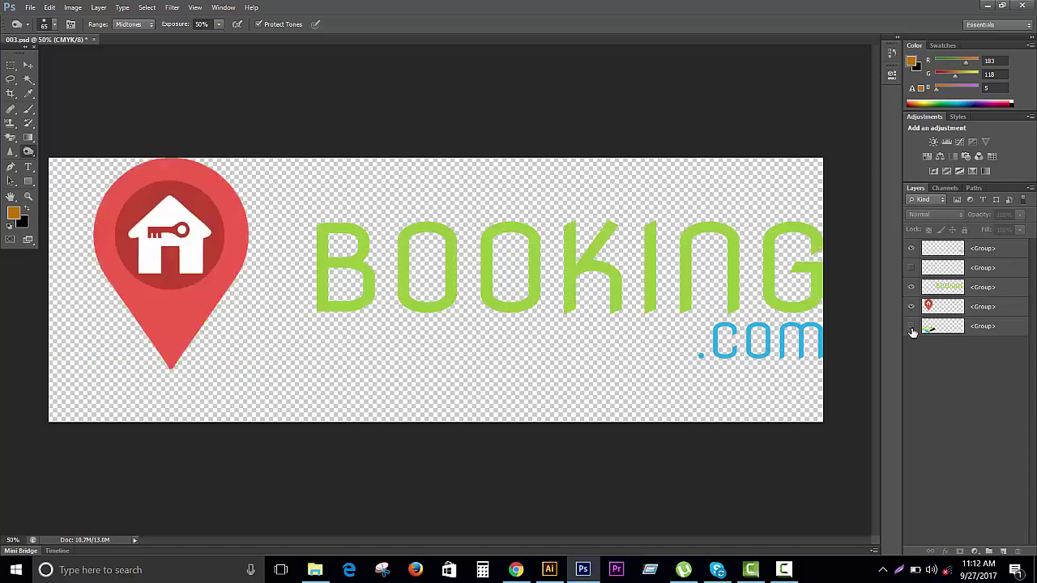
click(911, 328)
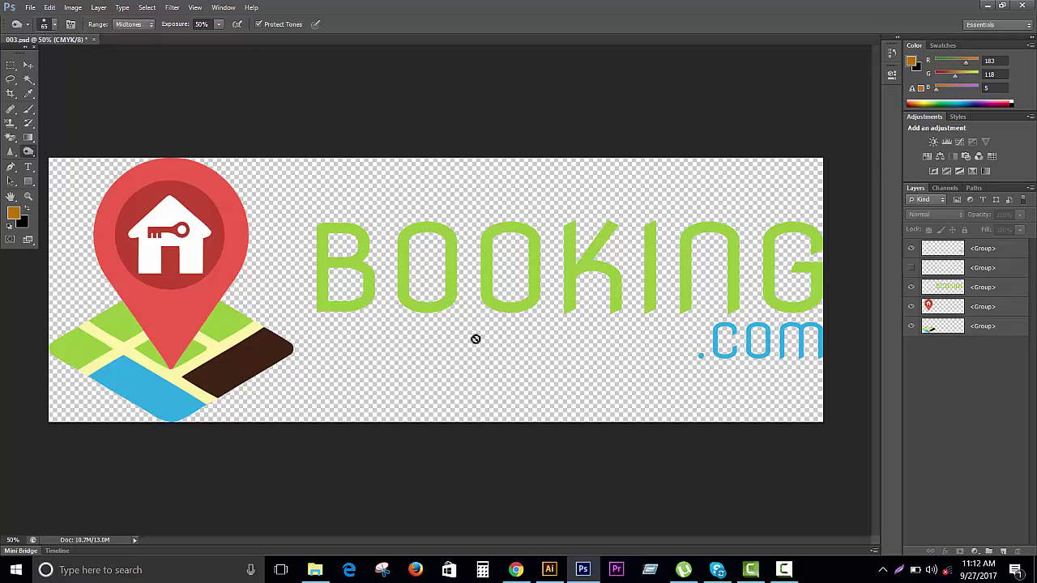
With the Move tool, select and deselect canvas layers, then make the blue underline layer visible again.
alt+scroll(217, 301, down, 1)
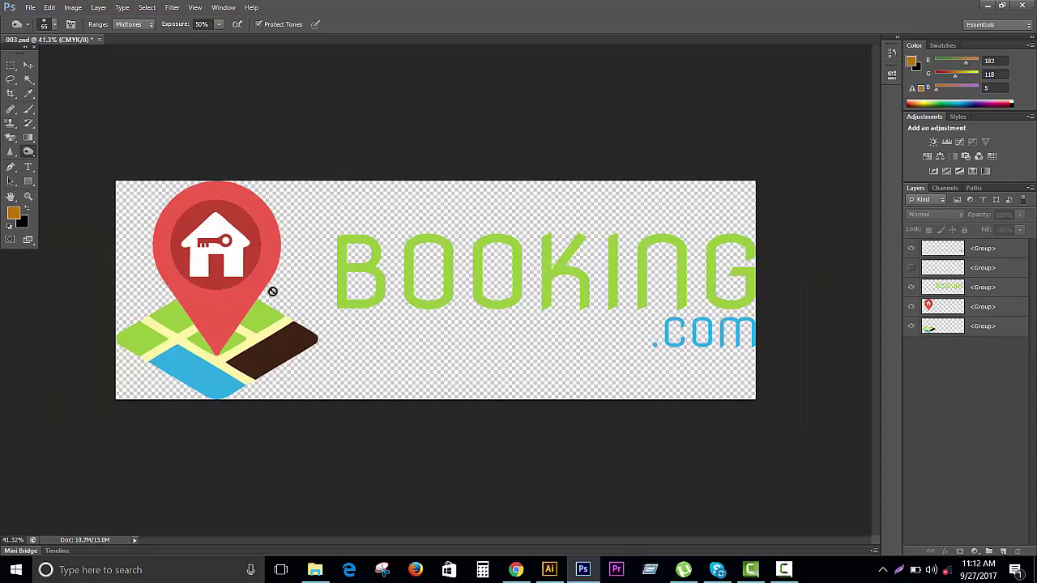
click(27, 65)
key(ctrl+plus)
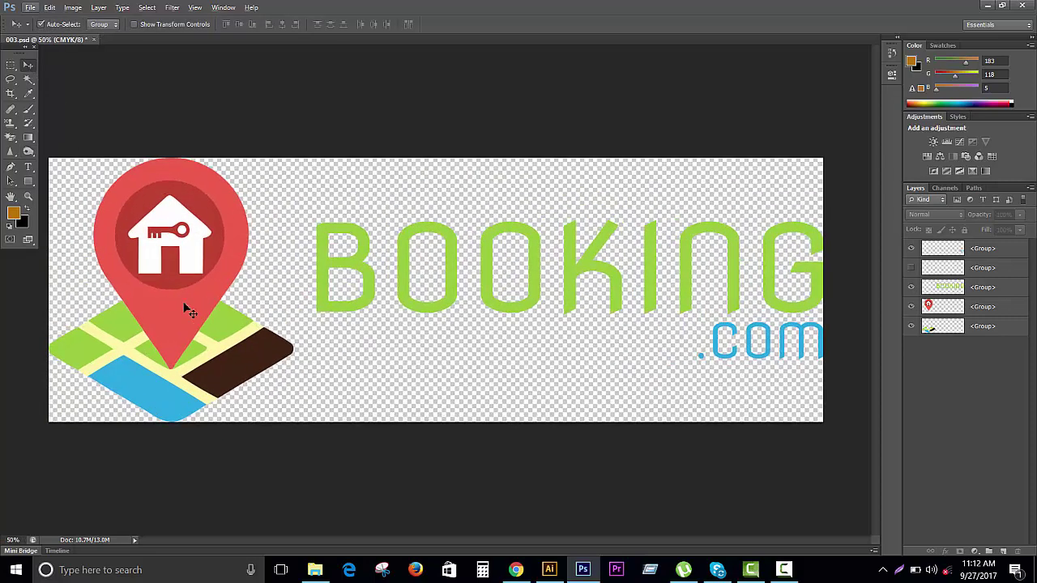
click(185, 308)
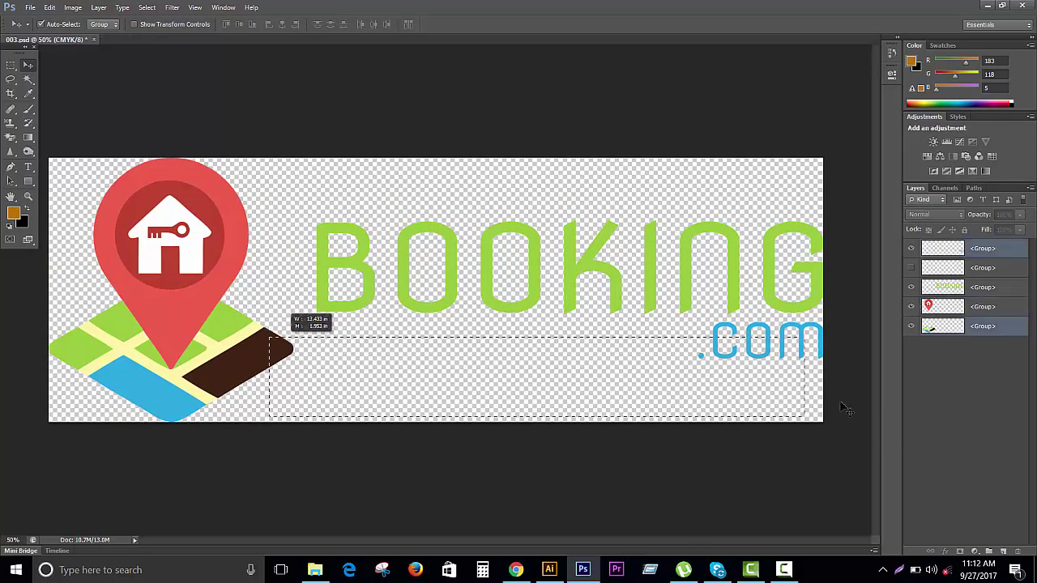
drag(272, 335, 810, 416)
click(988, 451)
click(911, 268)
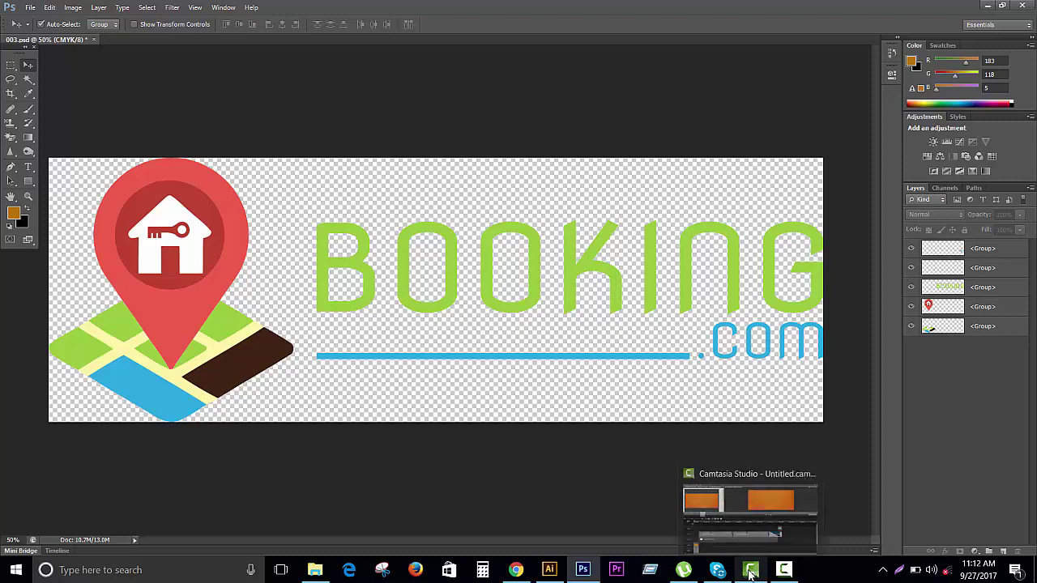
mouse_move(783, 569)
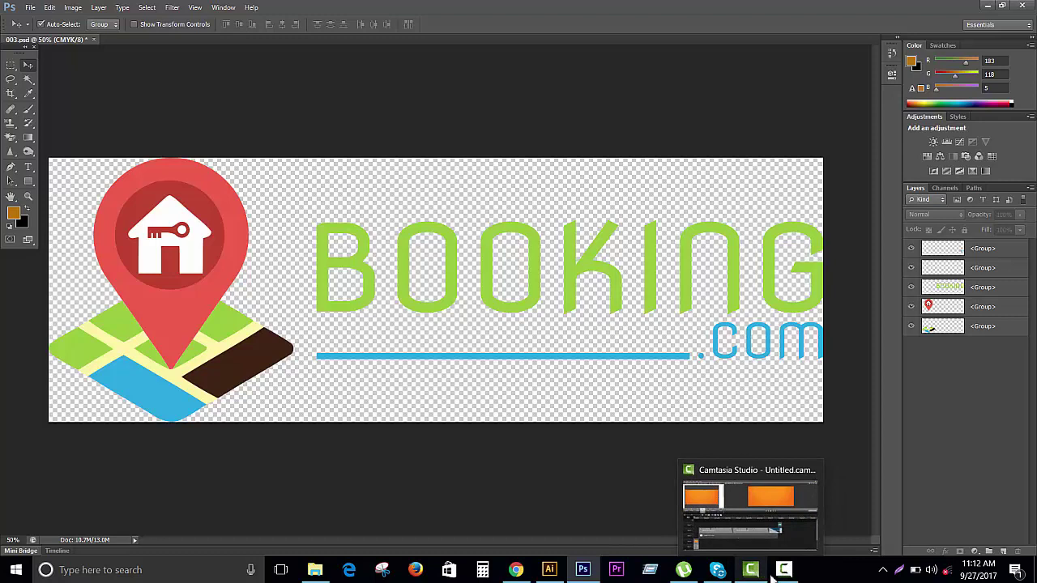
Bring up the Camtasia Recorder controls from the taskbar.
click(784, 571)
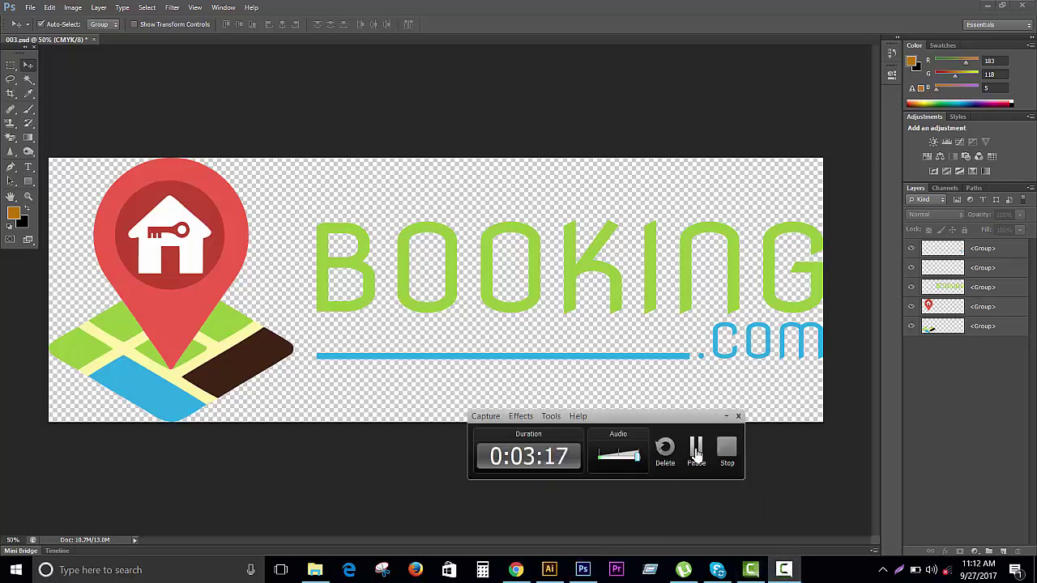